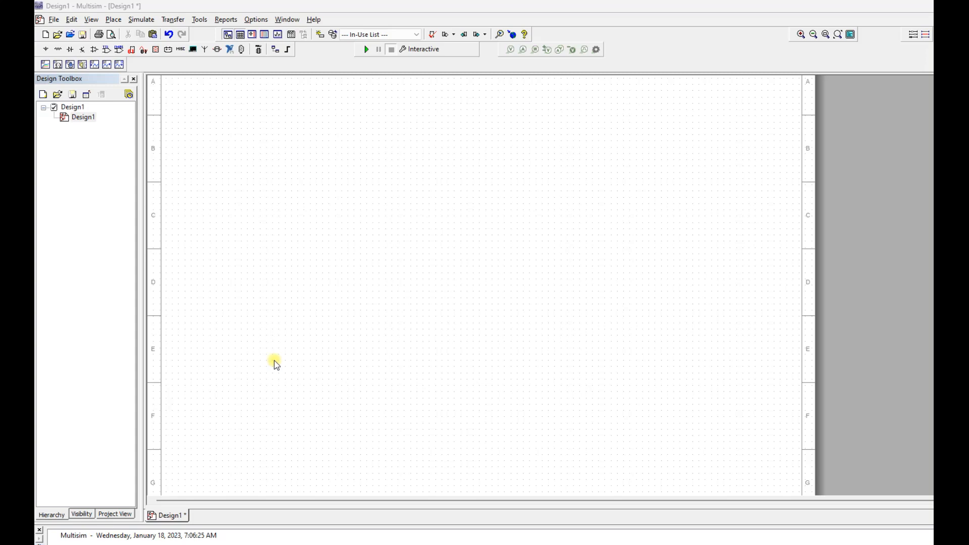
# Place two DC_POWER battery sources one above the other on the schematic's left side
pyautogui.click(46, 50)
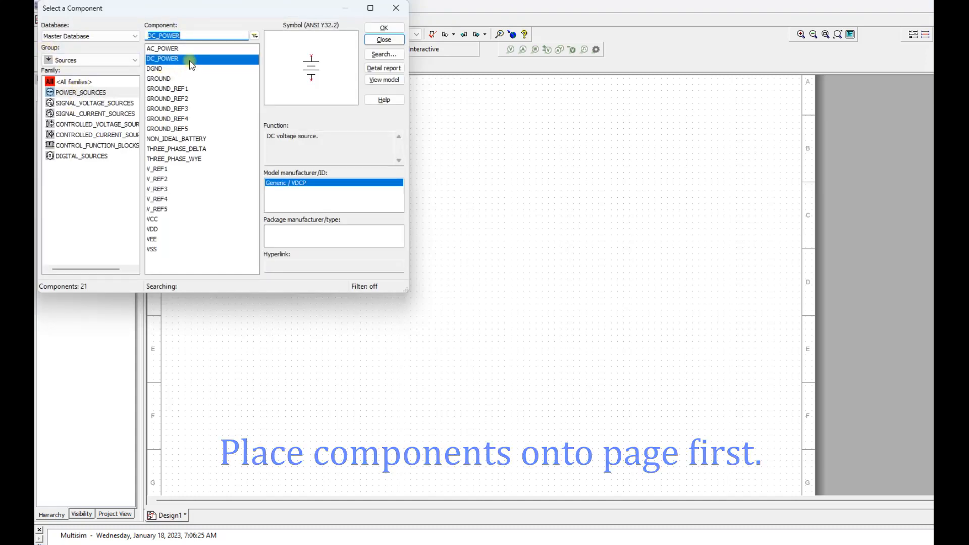
pyautogui.click(384, 29)
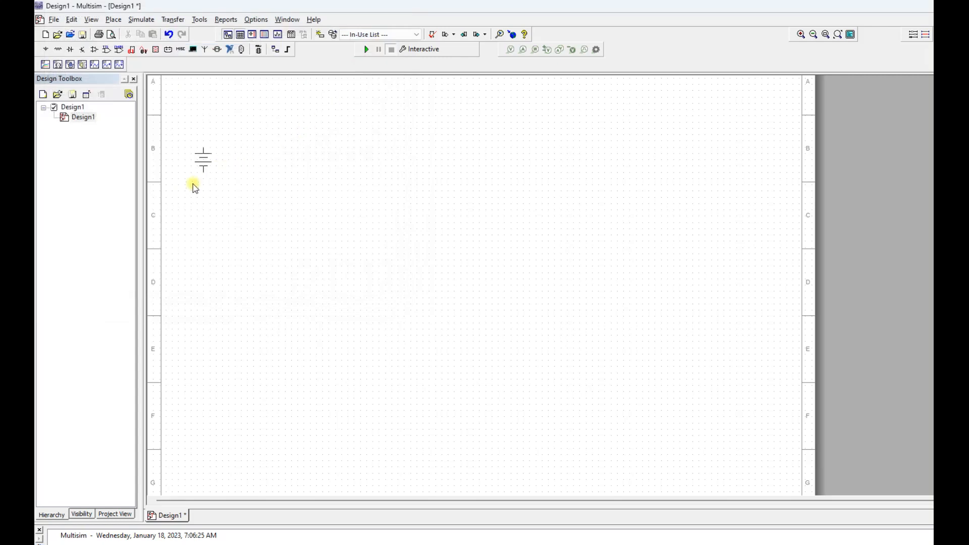
pyautogui.click(383, 28)
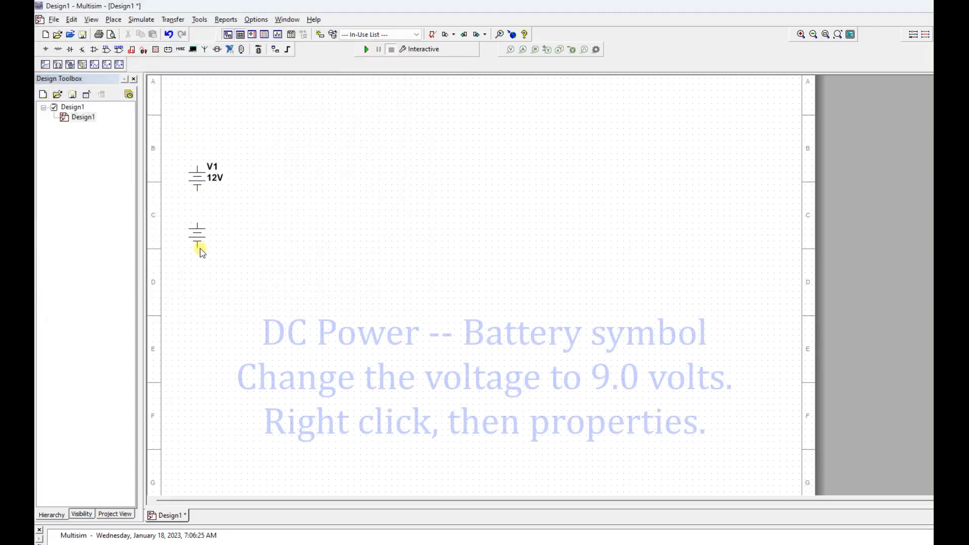
pyautogui.click(194, 249)
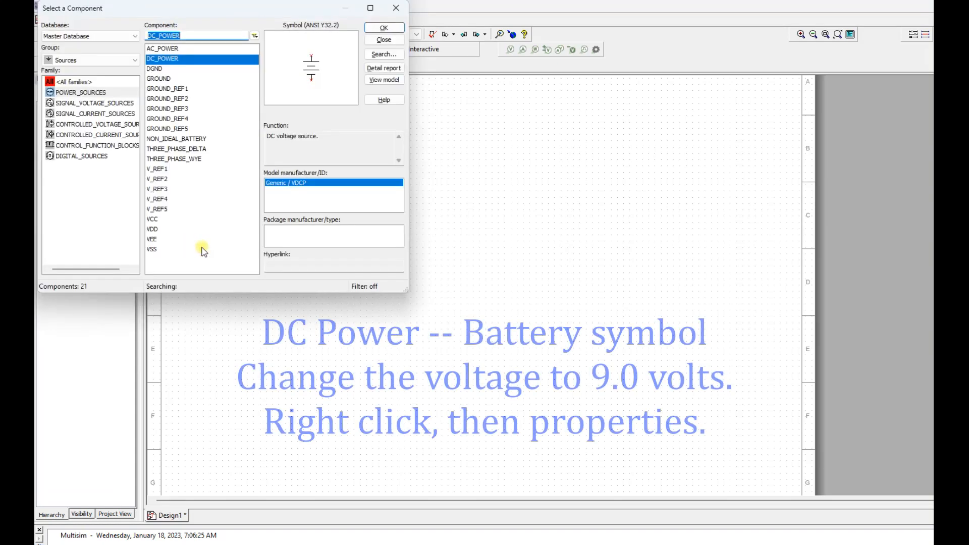
pyautogui.click(387, 43)
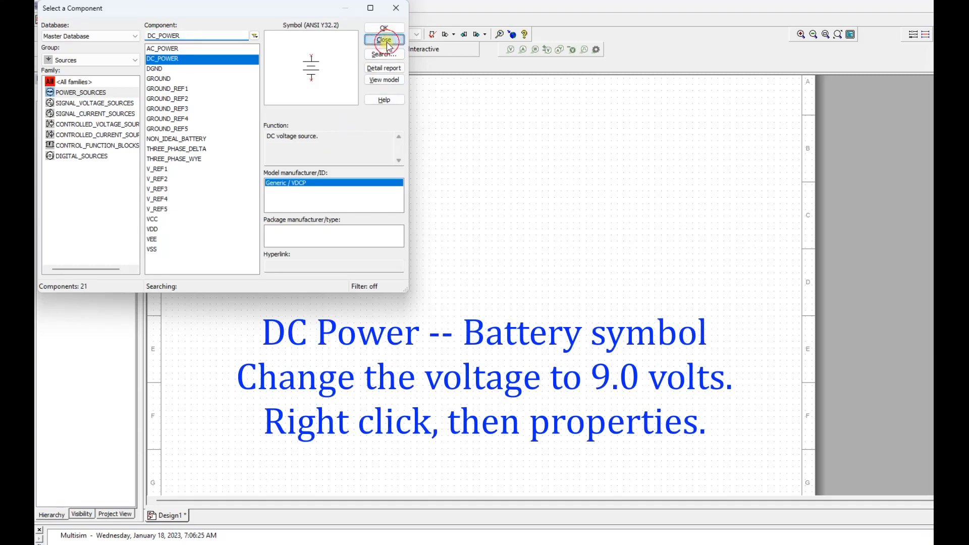
pyautogui.click(872, 544)
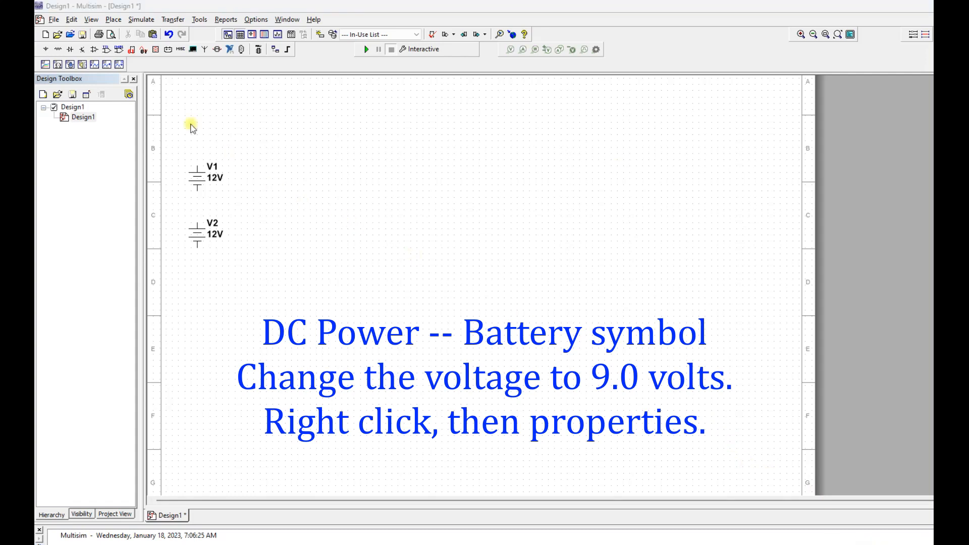
# Place two AD741CN op-amps side by side in the schematic, the first near the batteries and the second farther right
pyautogui.click(93, 50)
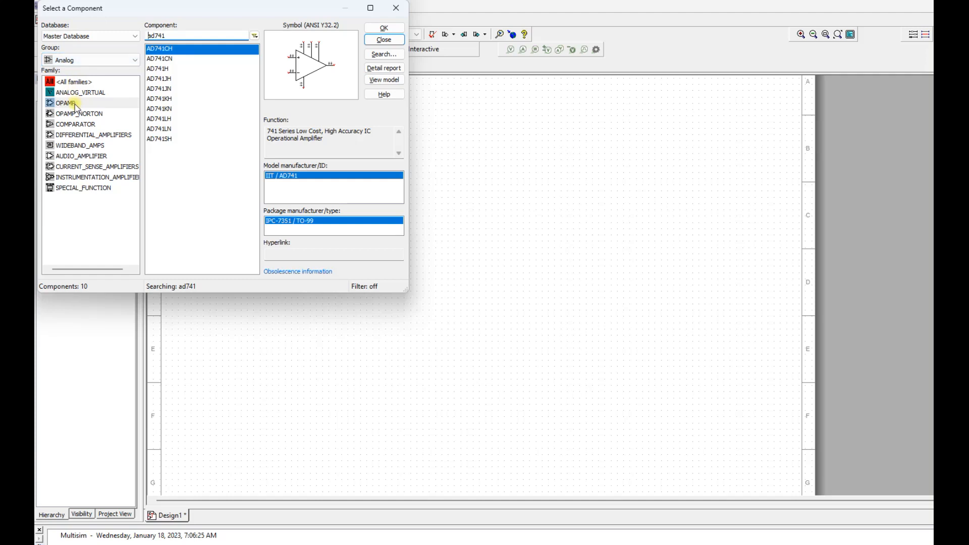
pyautogui.click(159, 59)
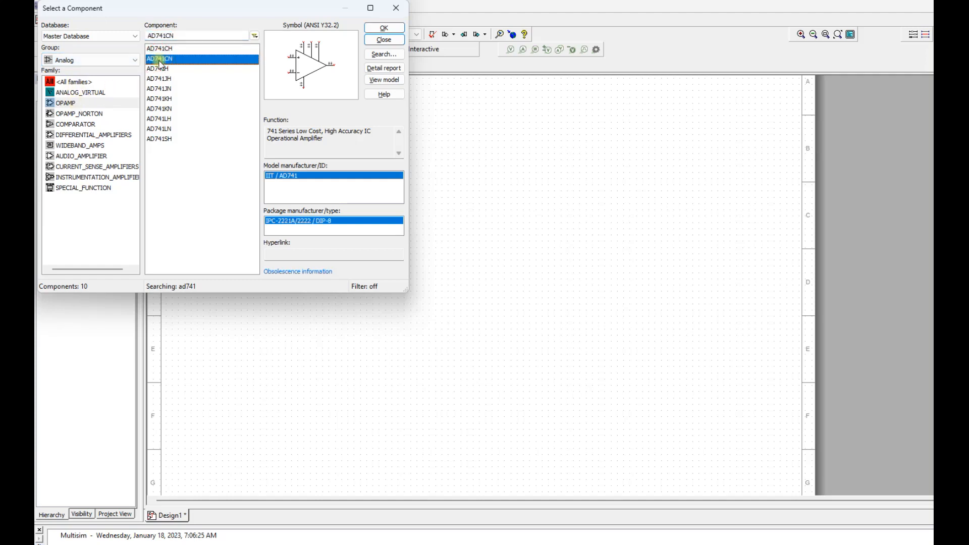
pyautogui.click(382, 28)
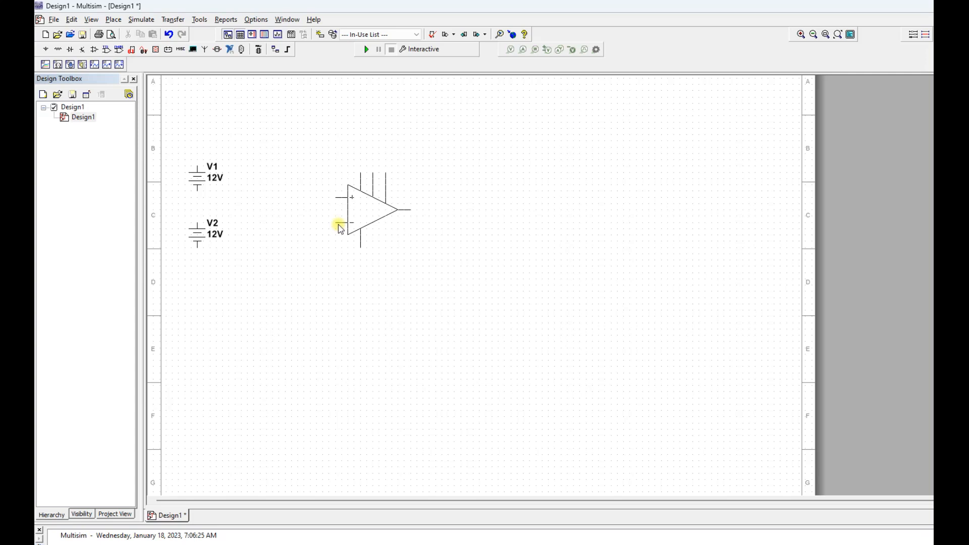
pyautogui.click(340, 230)
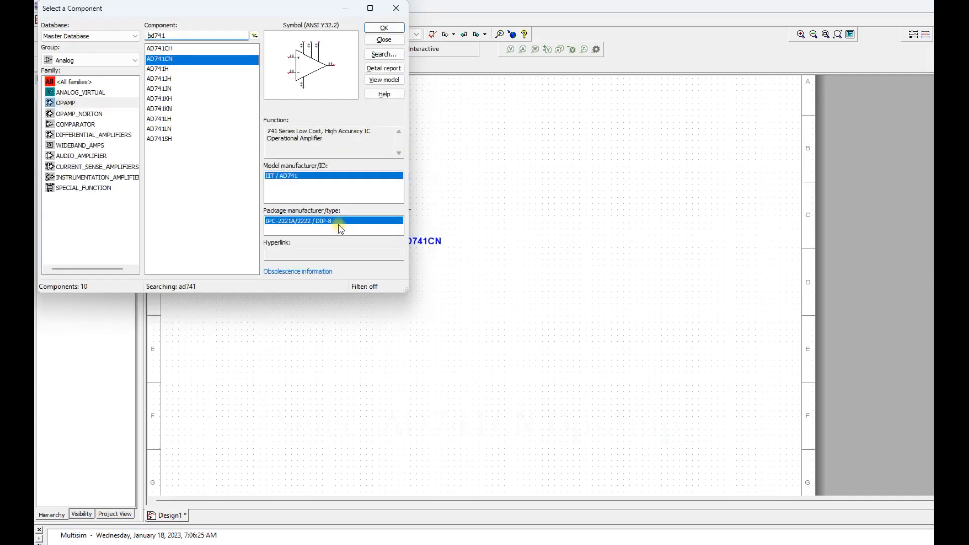
pyautogui.click(392, 29)
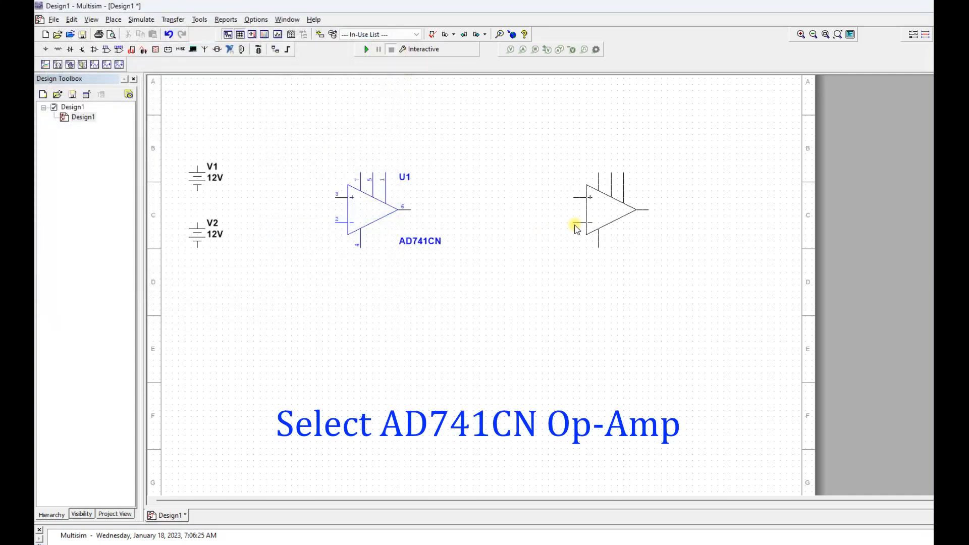
pyautogui.click(574, 226)
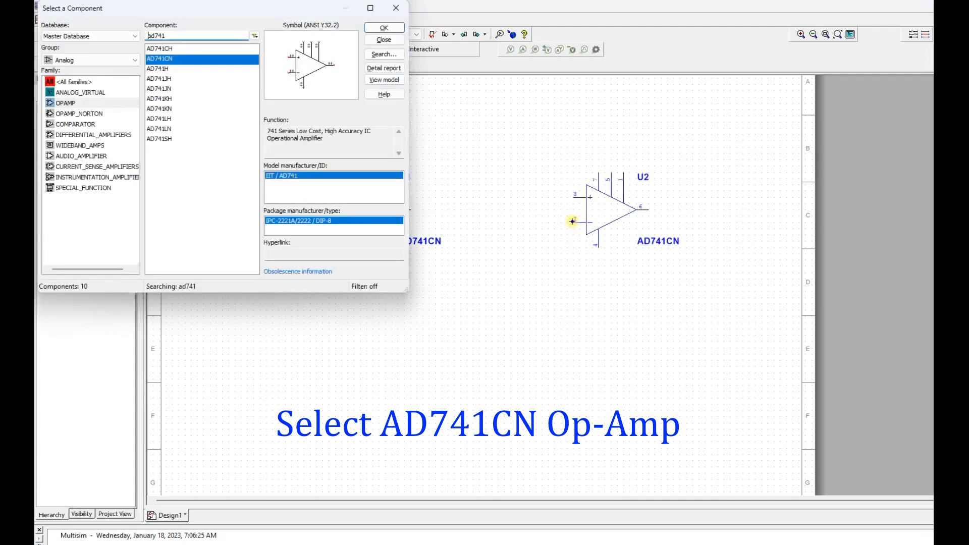
pyautogui.click(397, 38)
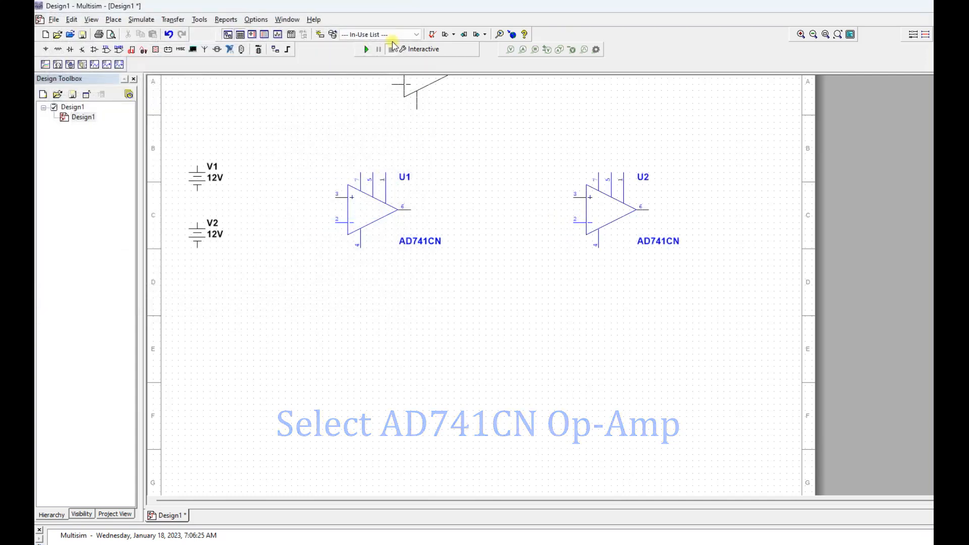
pyautogui.press('Escape')
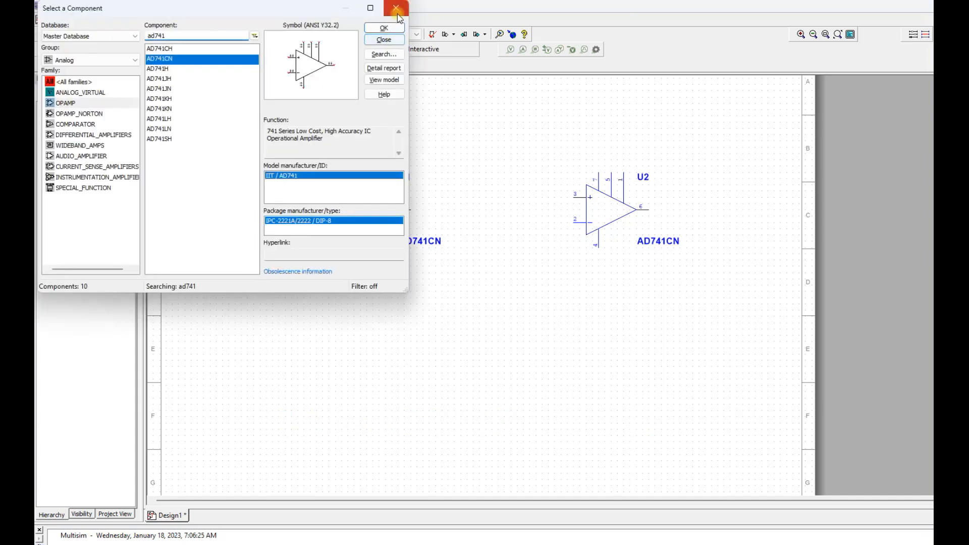
pyautogui.click(383, 39)
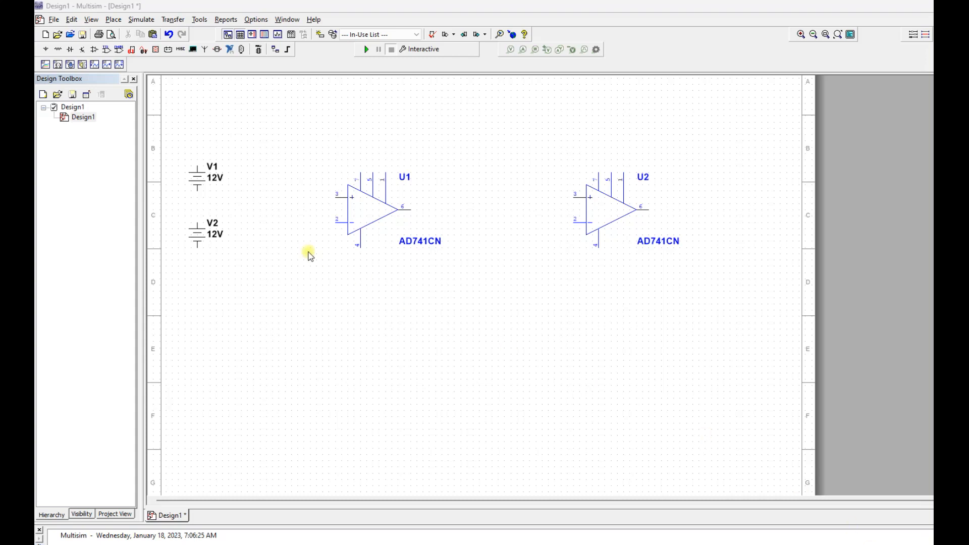
# Place two 1 kΩ resistors in a row between op-amps U1 and U2
pyautogui.click(58, 50)
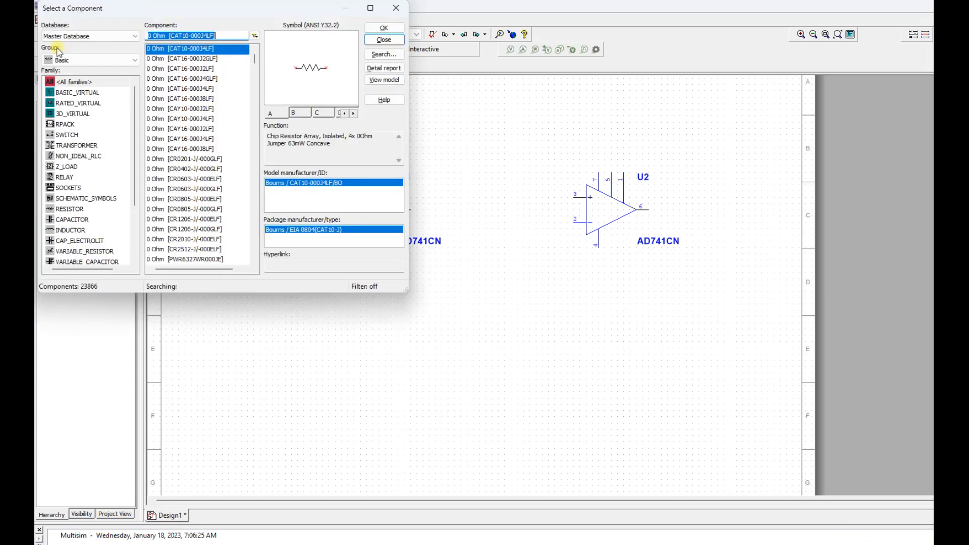
pyautogui.click(87, 210)
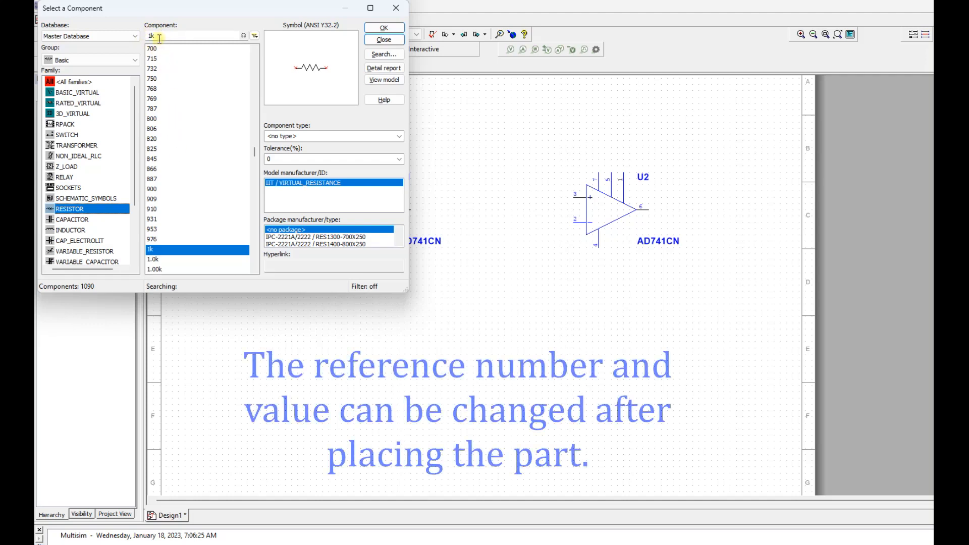
pyautogui.click(382, 29)
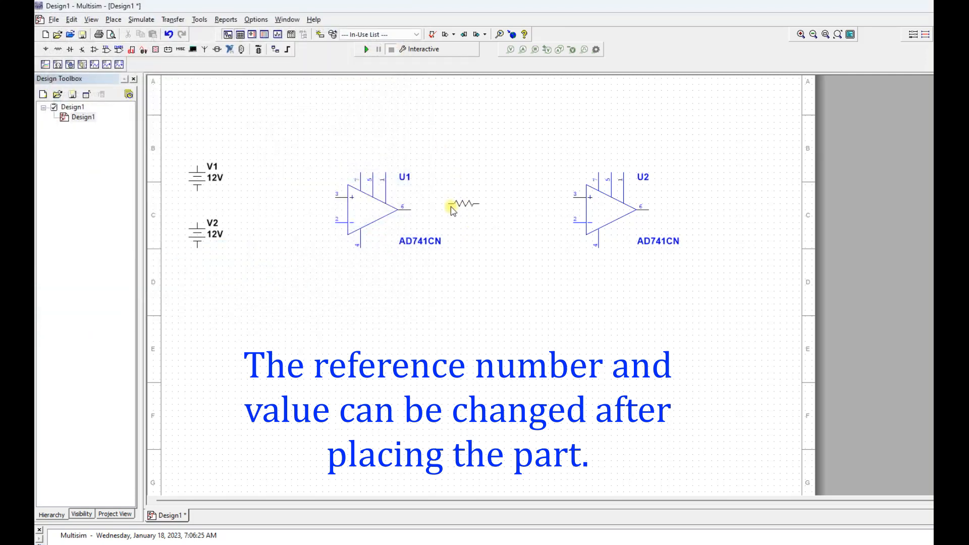
pyautogui.click(446, 214)
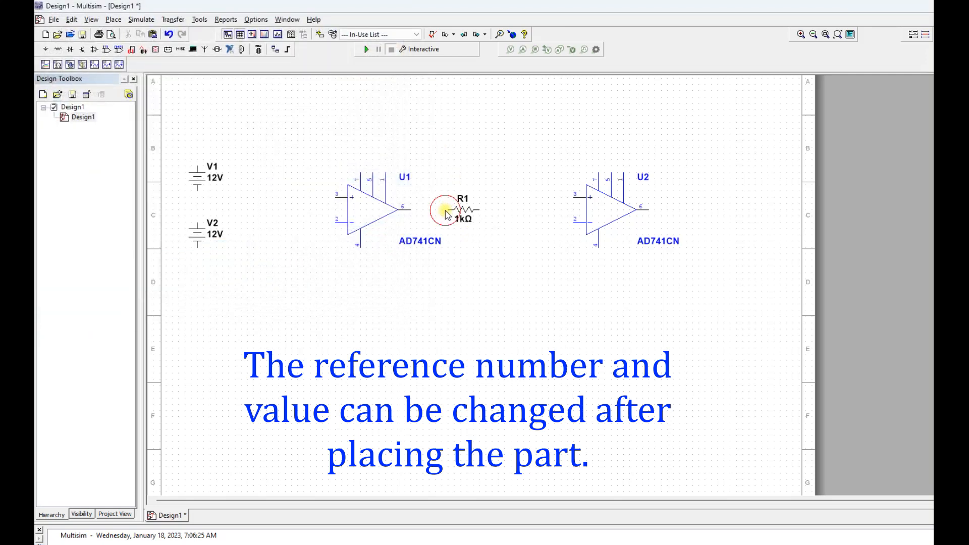
pyautogui.click(388, 31)
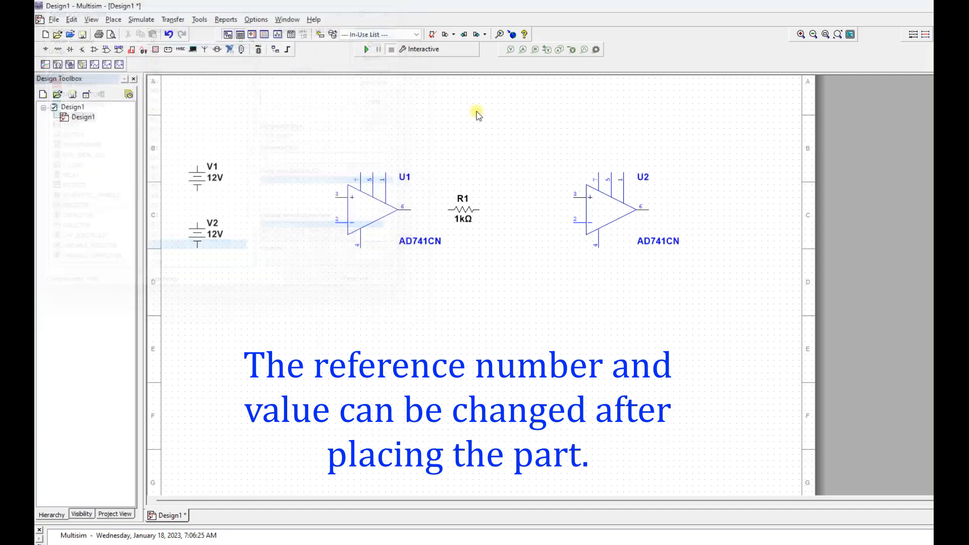
pyautogui.click(500, 209)
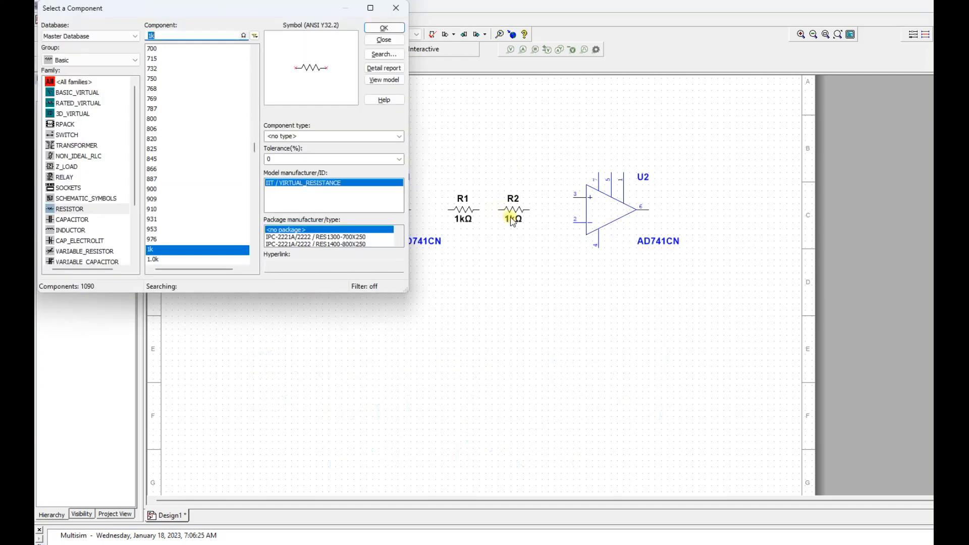
pyautogui.click(383, 43)
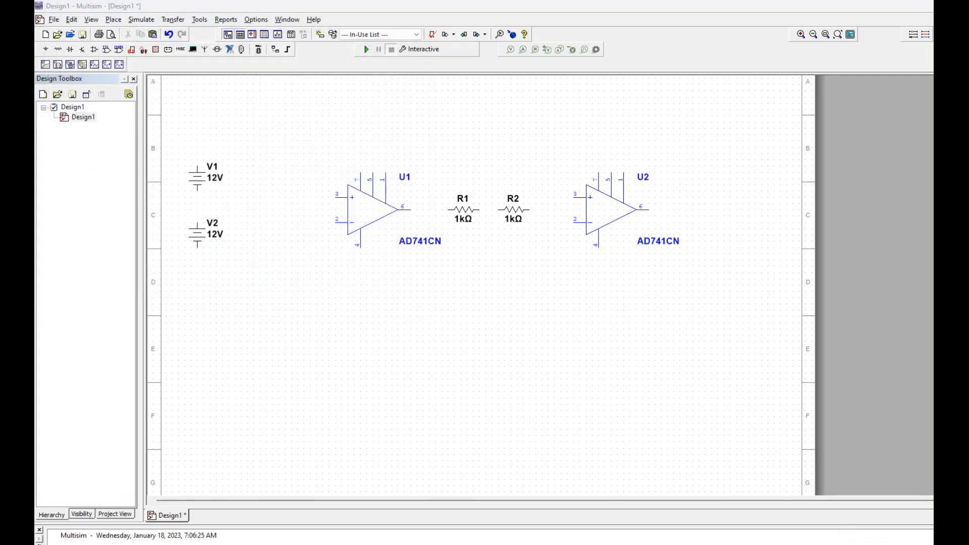
# Place a 10 nF capacitor above resistor R2 and rotate it 90° clockwise
pyautogui.click(59, 50)
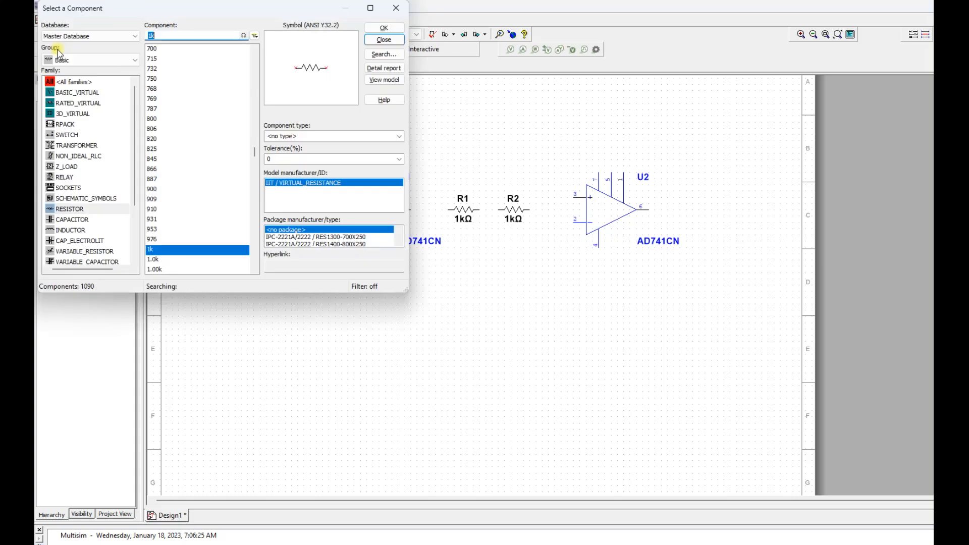
pyautogui.click(72, 216)
pyautogui.click(74, 219)
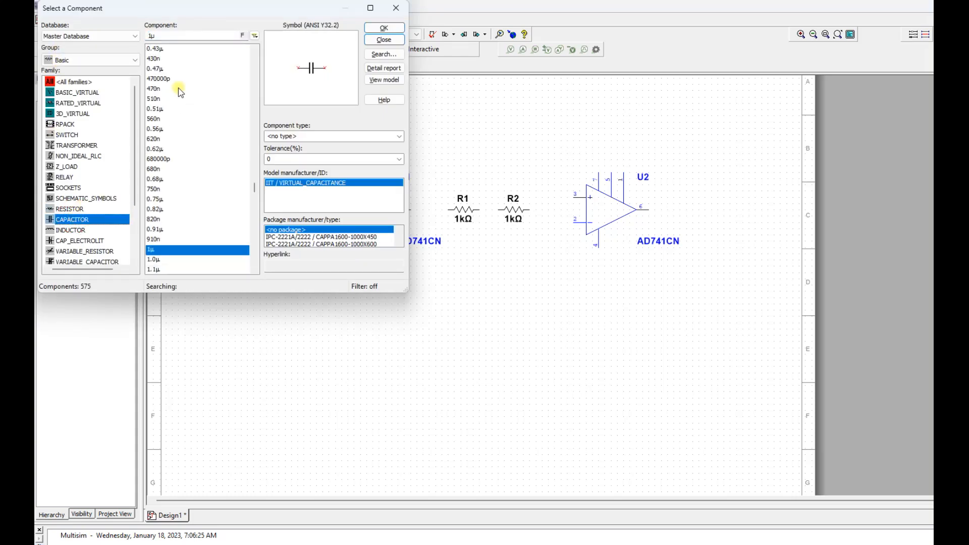
pyautogui.click(156, 37)
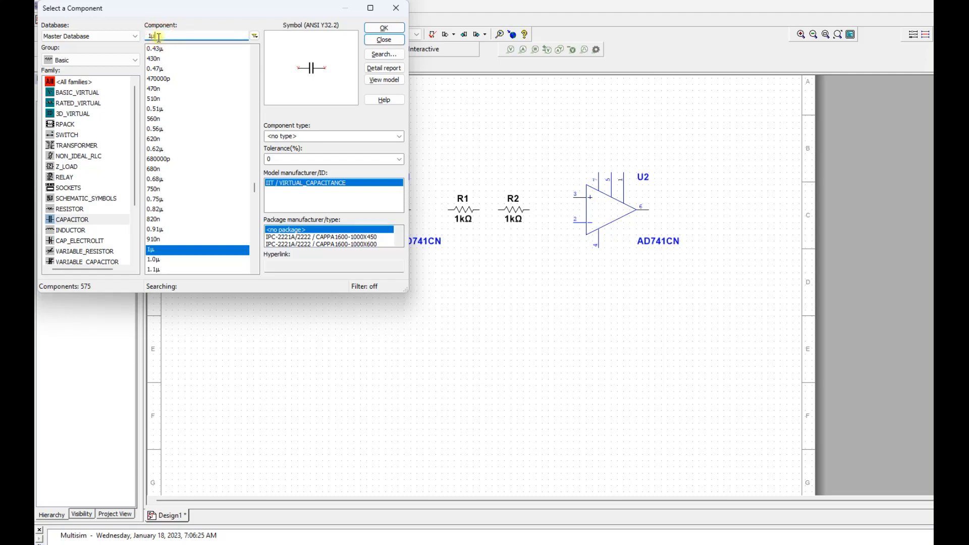
pyautogui.press('BackSpace')
pyautogui.press('BackSpace')
pyautogui.write('1')
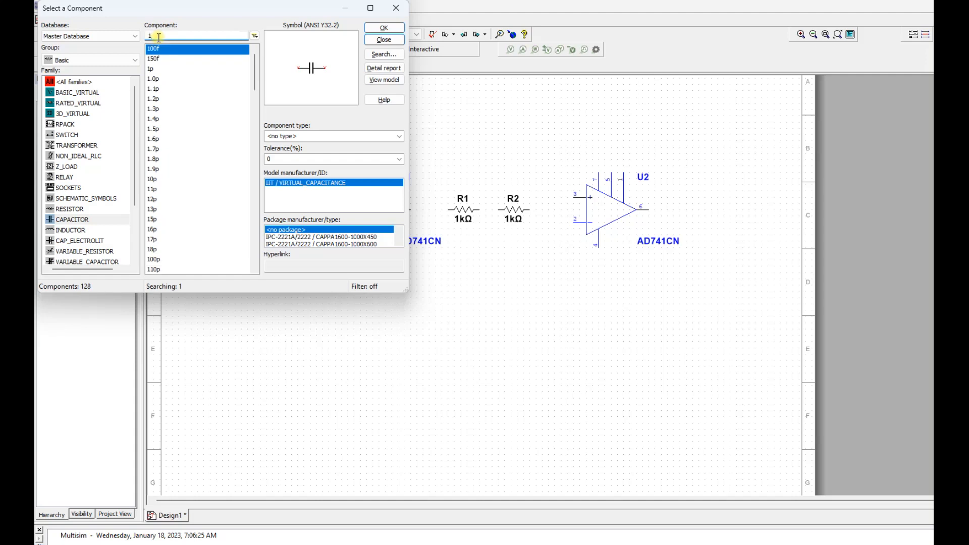
pyautogui.write('0')
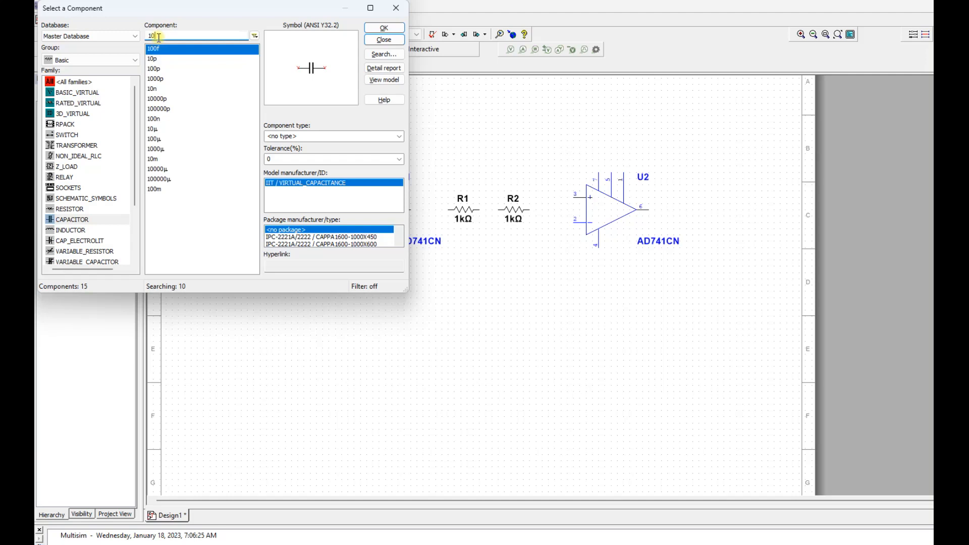
pyautogui.write('n')
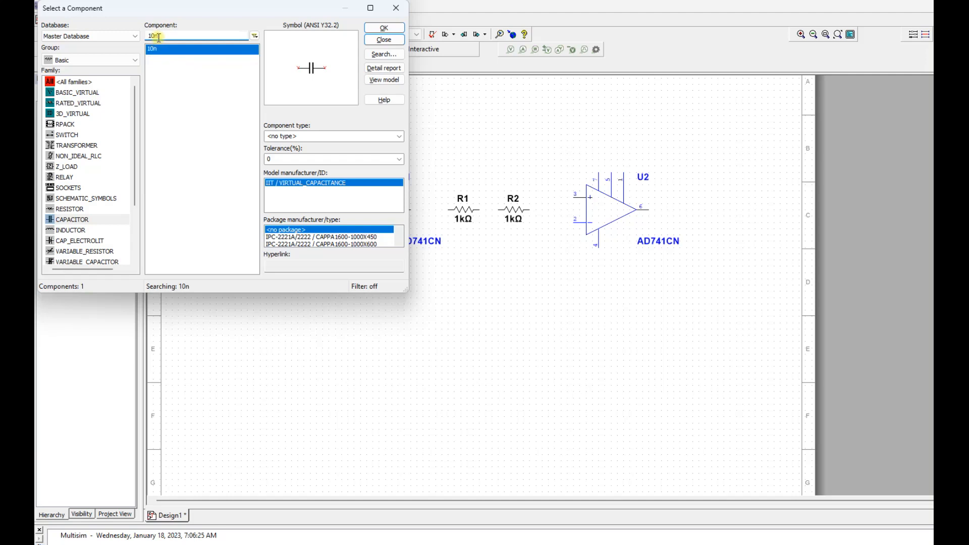
pyautogui.click(384, 28)
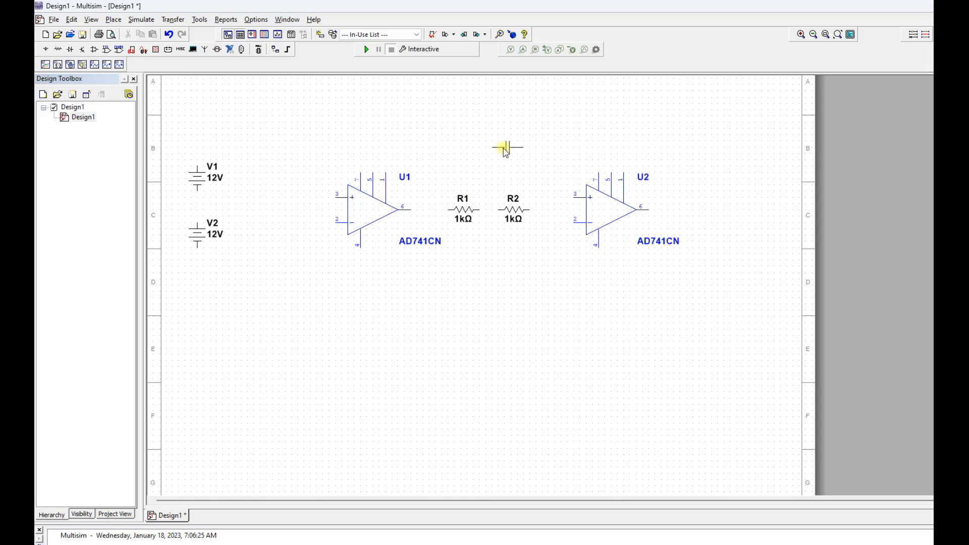
pyautogui.click(515, 151)
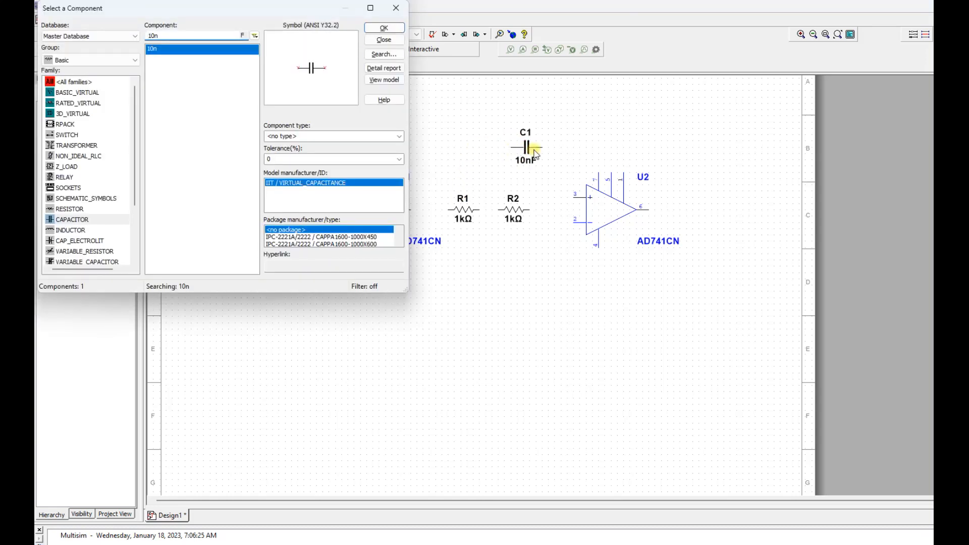
pyautogui.click(384, 39)
pyautogui.rightClick(527, 146)
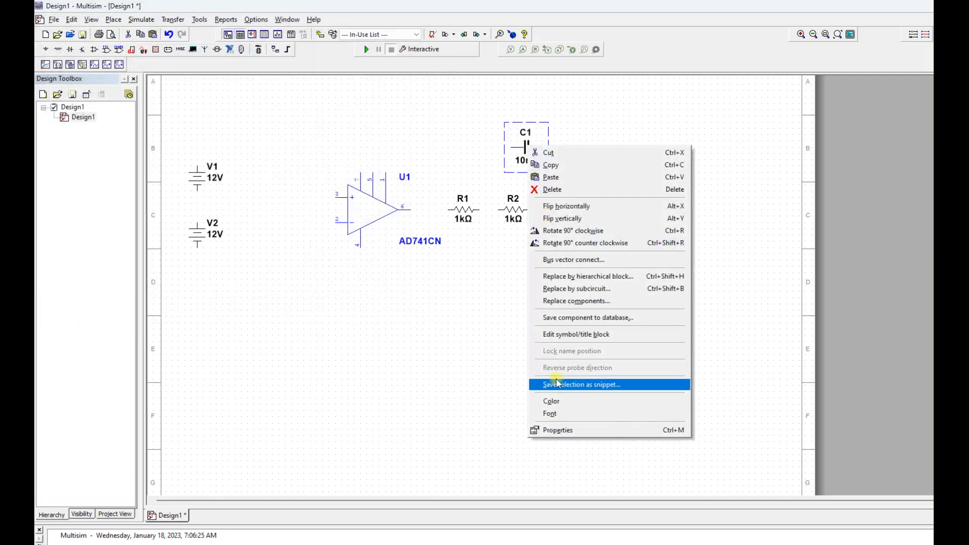
pyautogui.click(596, 231)
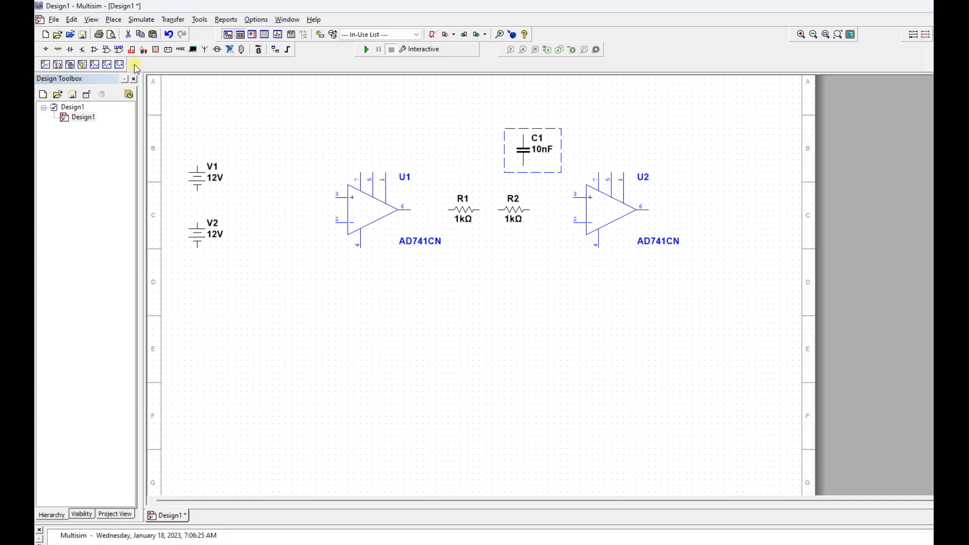
# Place a 20 nF capacitor below resistor R2
pyautogui.click(57, 49)
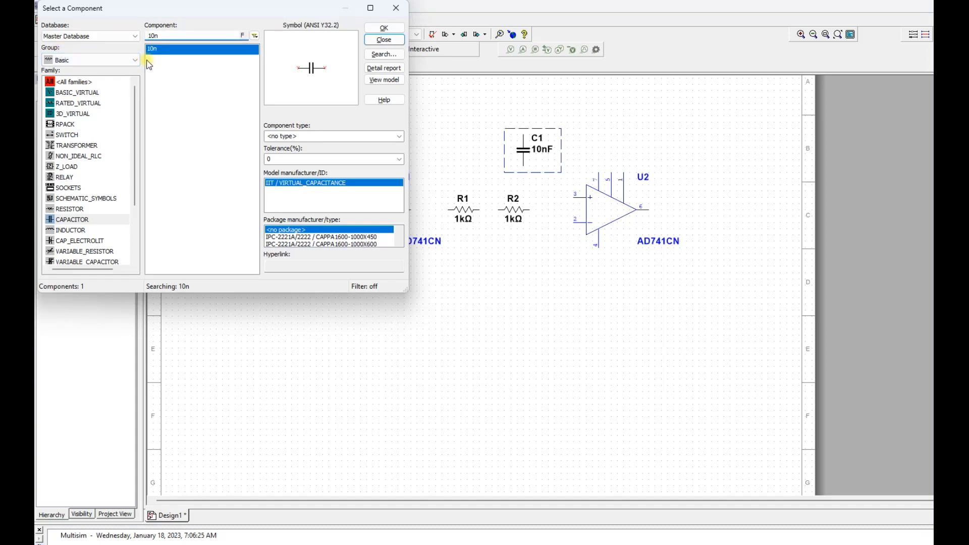
pyautogui.press('Delete')
pyautogui.write('2')
pyautogui.click(387, 31)
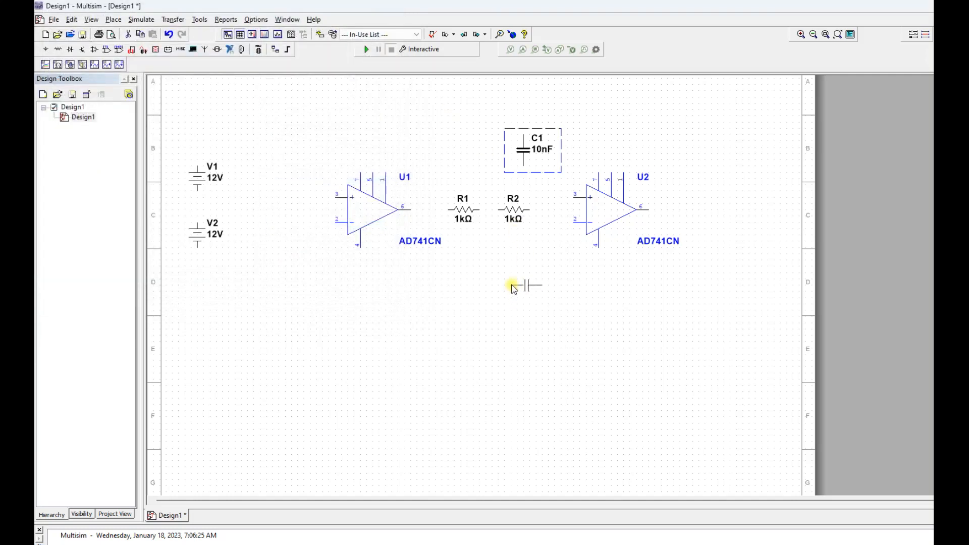
pyautogui.click(512, 278)
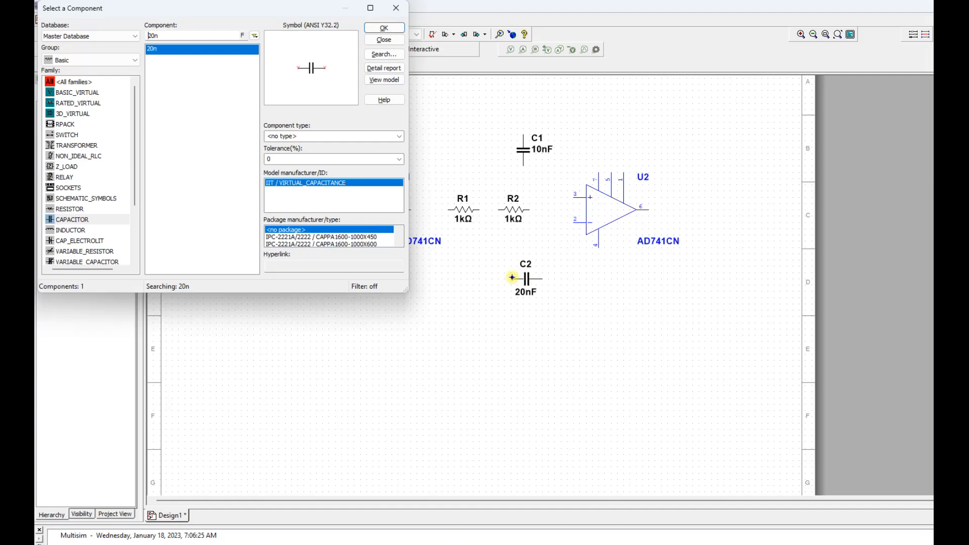
# Place five analog GROUND symbols from the power sources in the free area below battery V2
pyautogui.click(391, 40)
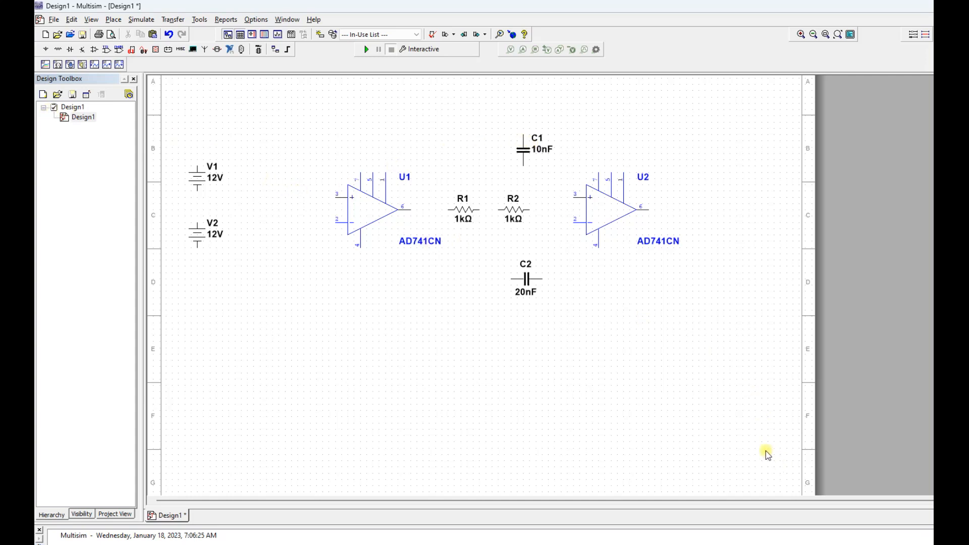
pyautogui.click(45, 50)
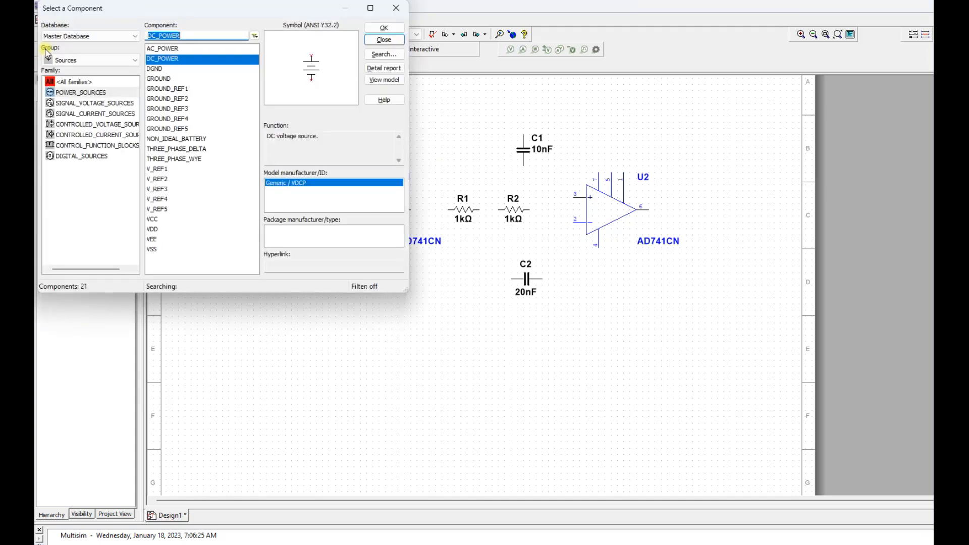
pyautogui.click(173, 79)
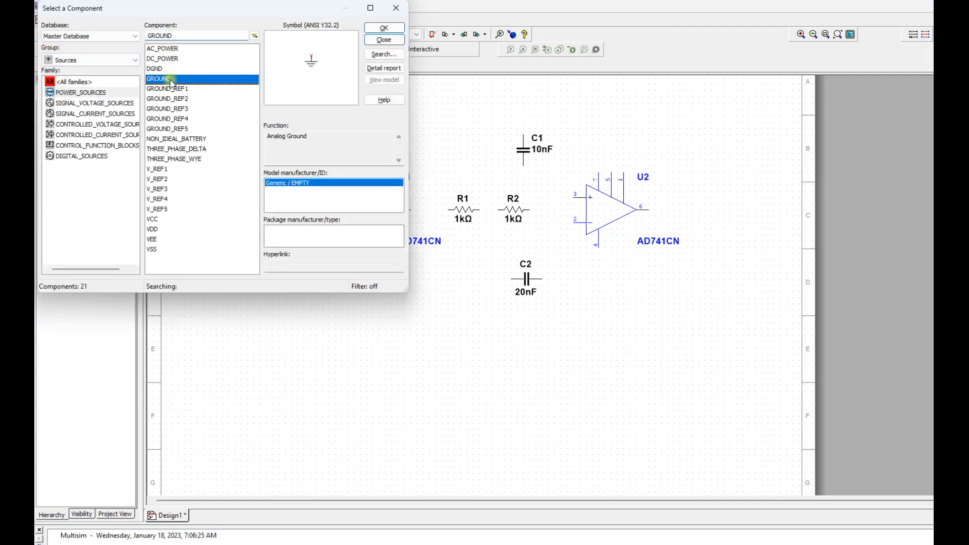
pyautogui.click(385, 28)
pyautogui.click(197, 272)
pyautogui.click(383, 28)
pyautogui.click(226, 263)
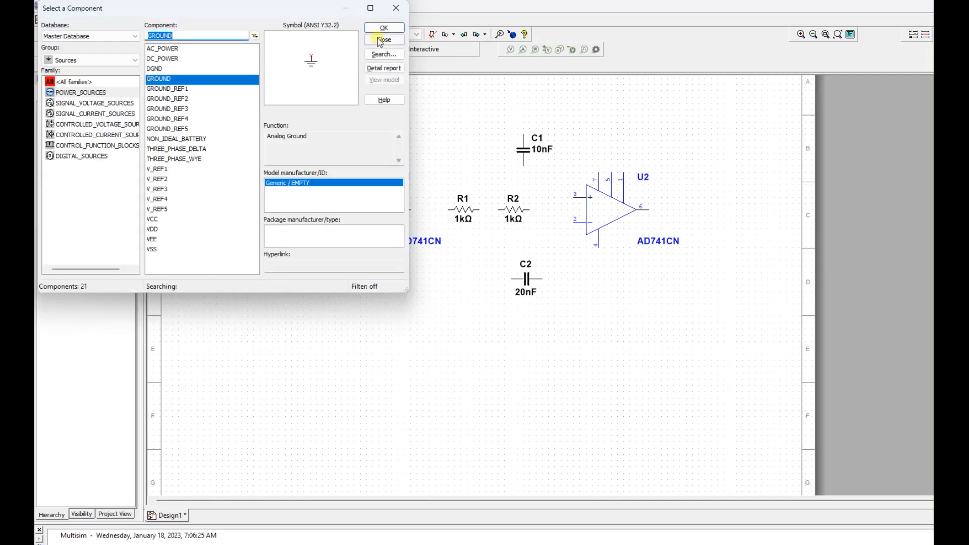
pyautogui.press('Escape')
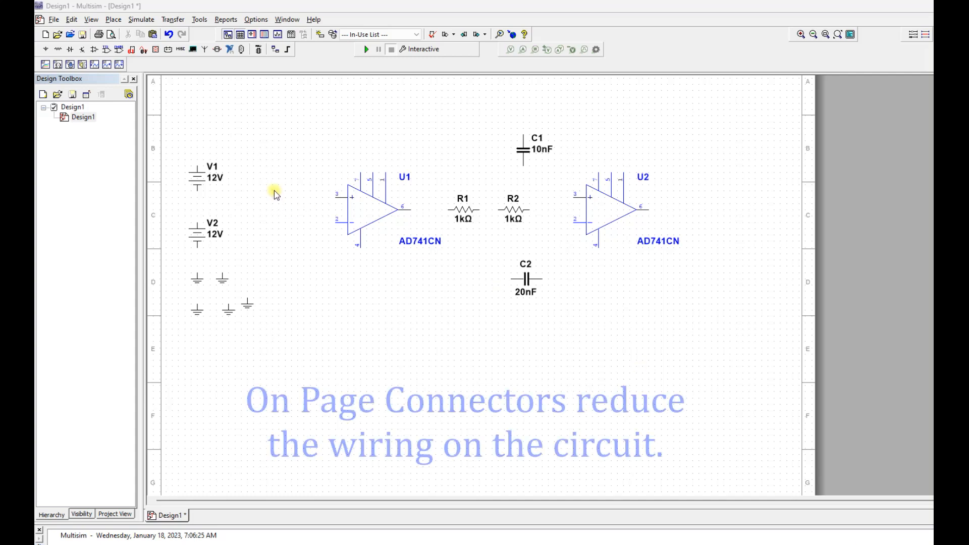
# Place an on-page connector named Pos_Sup above battery V1
pyautogui.click(113, 21)
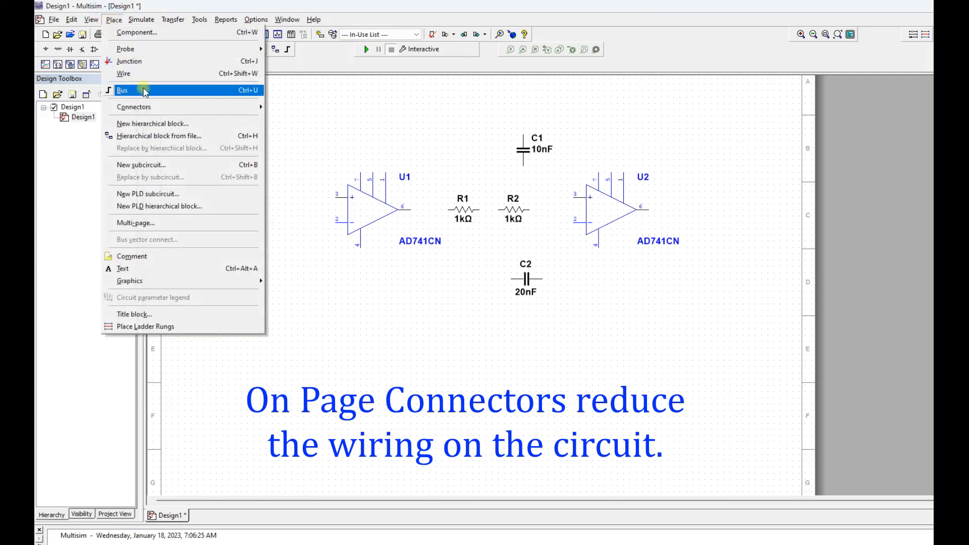
pyautogui.moveTo(181, 111)
pyautogui.click(313, 107)
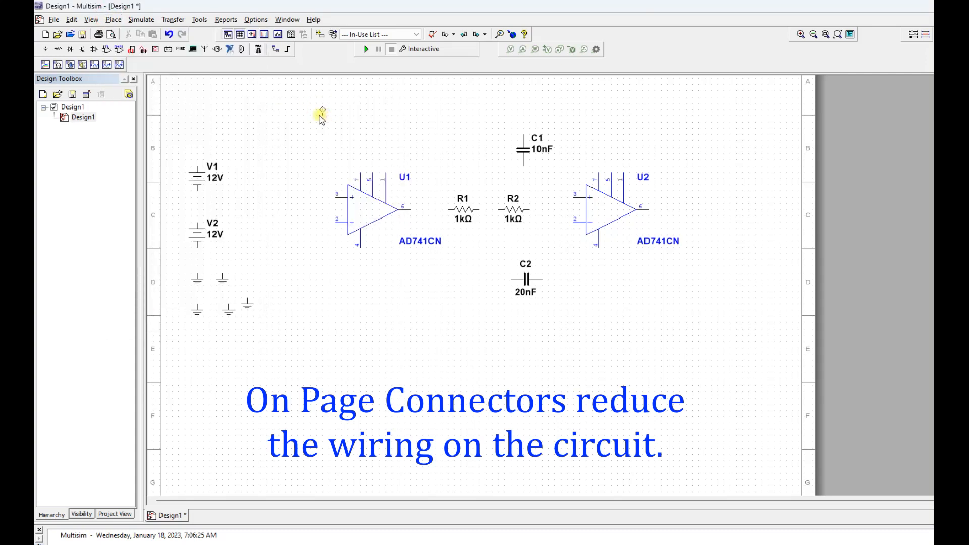
pyautogui.click(197, 144)
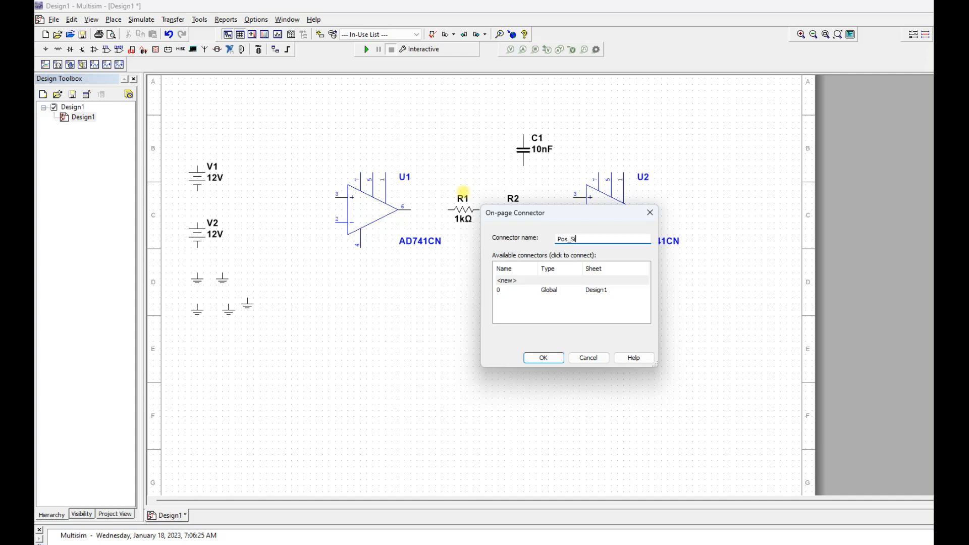
pyautogui.click(536, 357)
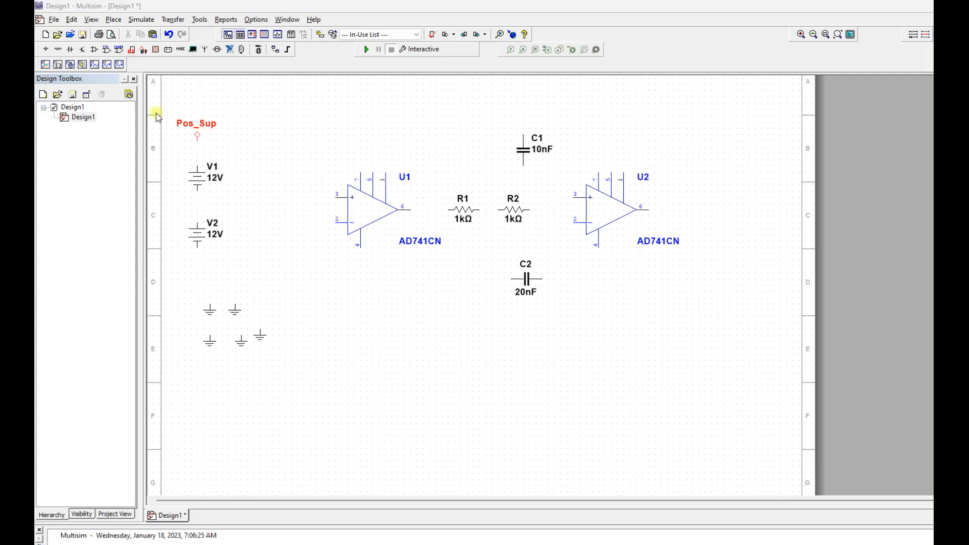
# Place an on-page connector named Neg_Sup below battery V2
pyautogui.click(111, 19)
pyautogui.moveTo(148, 111)
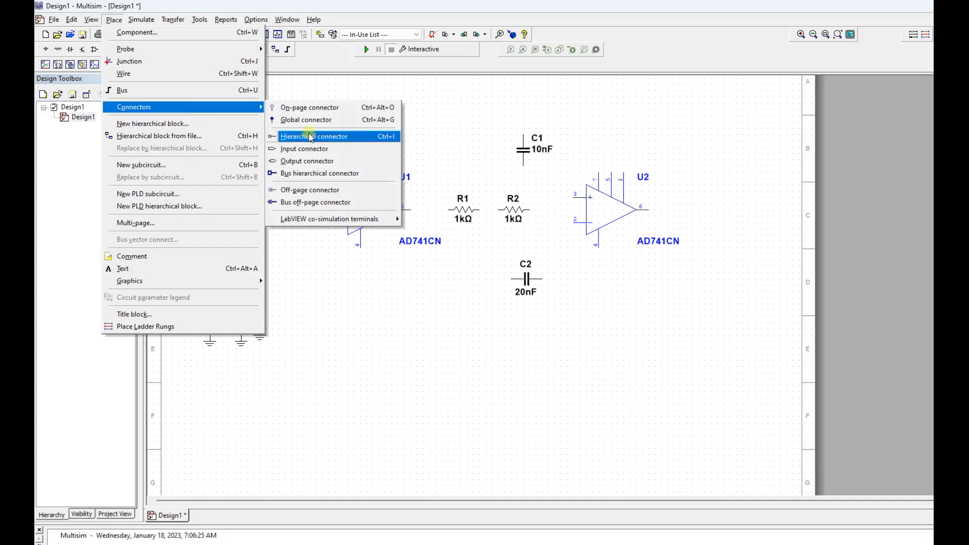
pyautogui.click(314, 106)
pyautogui.click(180, 269)
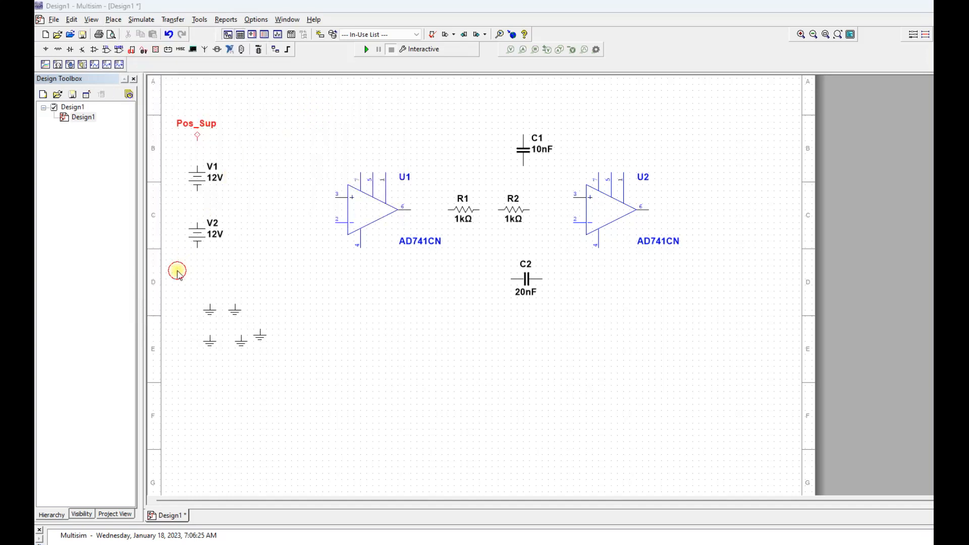
pyautogui.write('Neg_Sup')
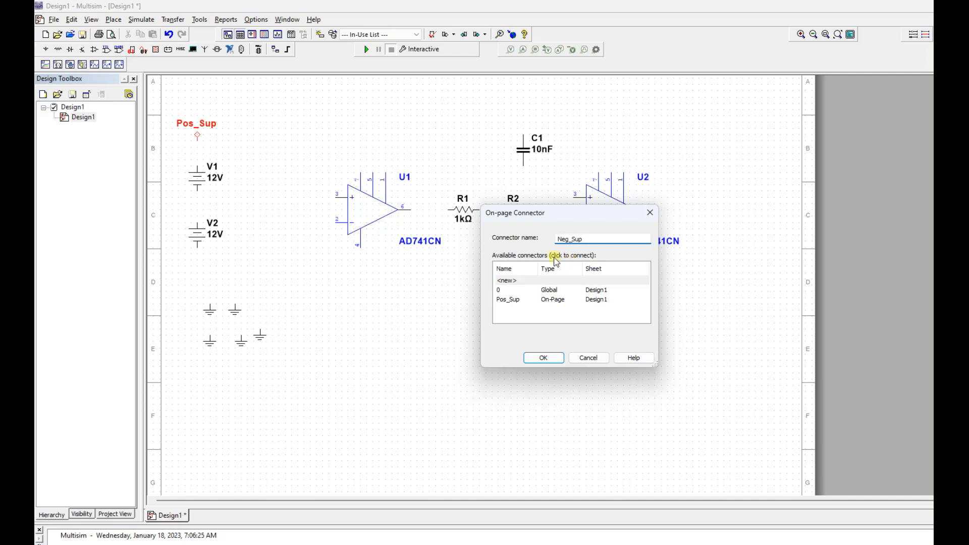
pyautogui.click(547, 358)
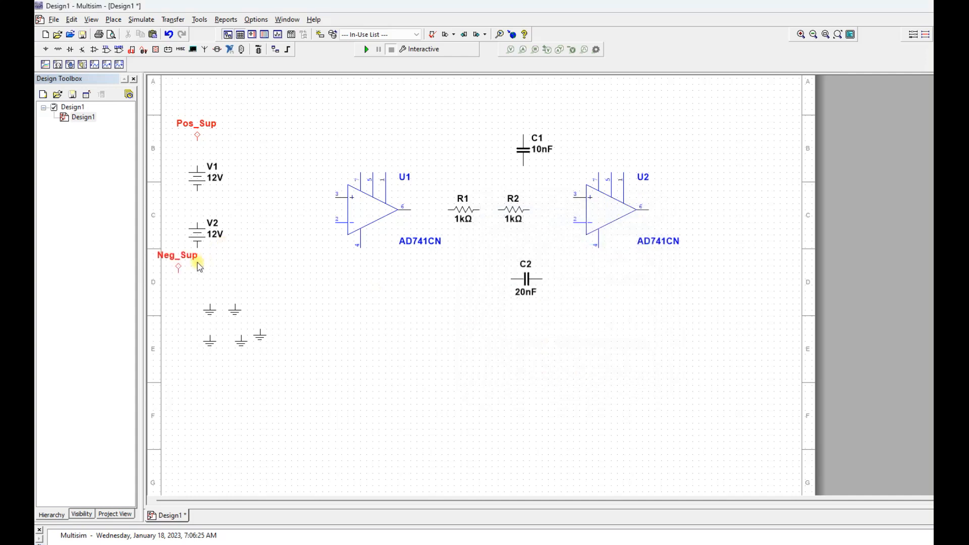
# Move the Neg_Sup connector to the right of V2's lower end and wire it to V2's negative terminal
pyautogui.moveTo(178, 269); pyautogui.dragTo(248, 276)
pyautogui.click(247, 278)
pyautogui.click(197, 251)
# Wire the Pos_Sup connector to V1's positive terminal and V1's negative terminal to V2's positive terminal
pyautogui.click(197, 139)
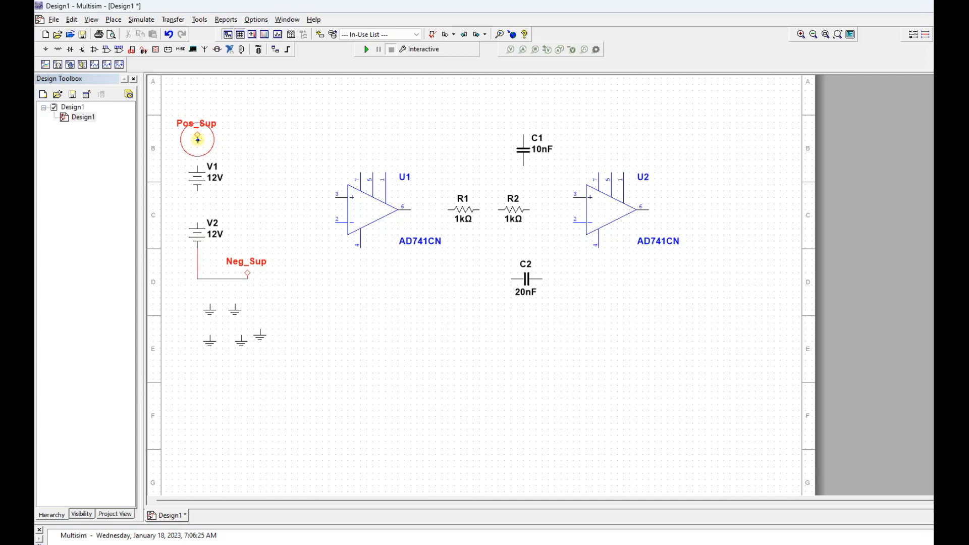
pyautogui.click(197, 166)
pyautogui.click(197, 187)
pyautogui.click(196, 225)
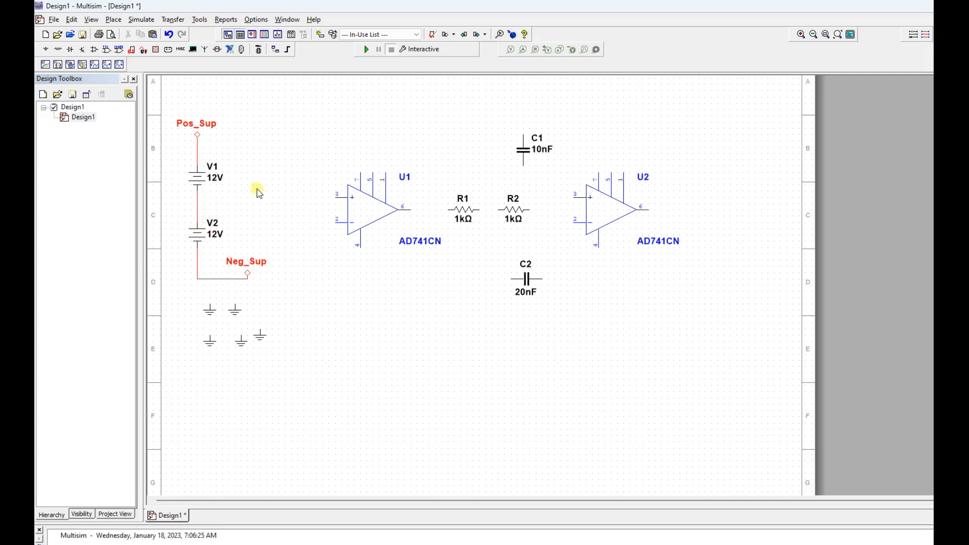
# Move one ground symbol beside the batteries and wire it to the node between V1 and V2
pyautogui.moveTo(210, 312); pyautogui.dragTo(240, 211)
pyautogui.click(240, 200)
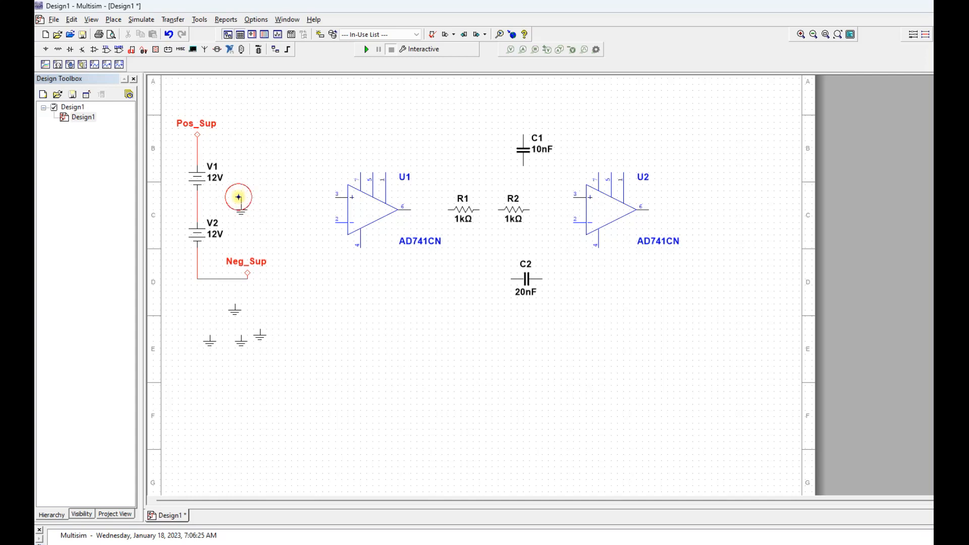
pyautogui.click(199, 196)
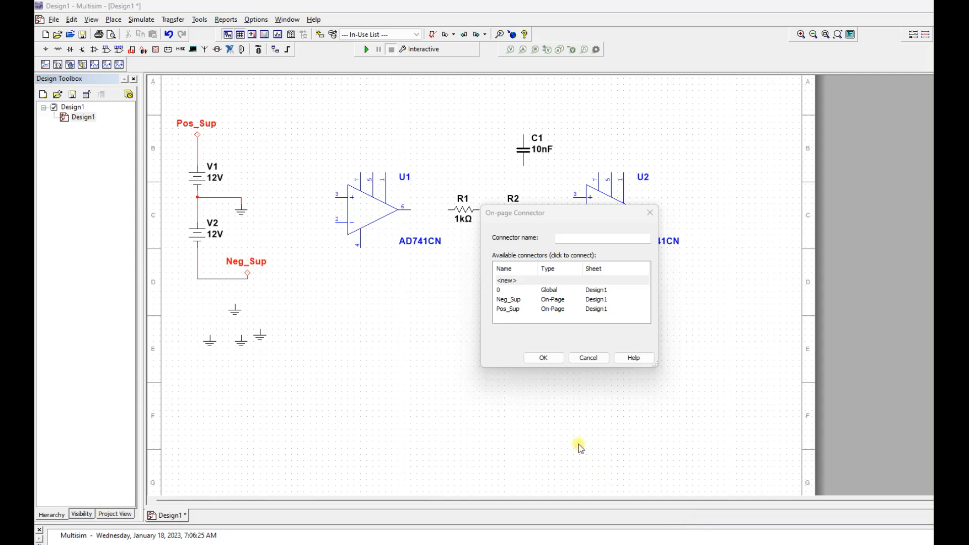
# Place on-page connectors linked to Pos_Sup above op-amps U1 and U2
pyautogui.click(510, 309)
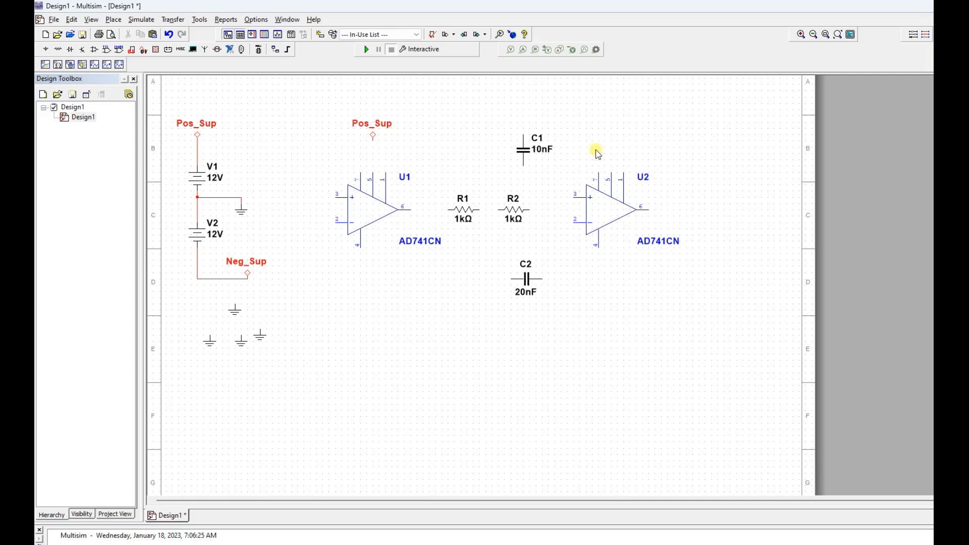
pyautogui.hotkey('ctrl', 'v')
pyautogui.click(593, 150)
pyautogui.click(510, 309)
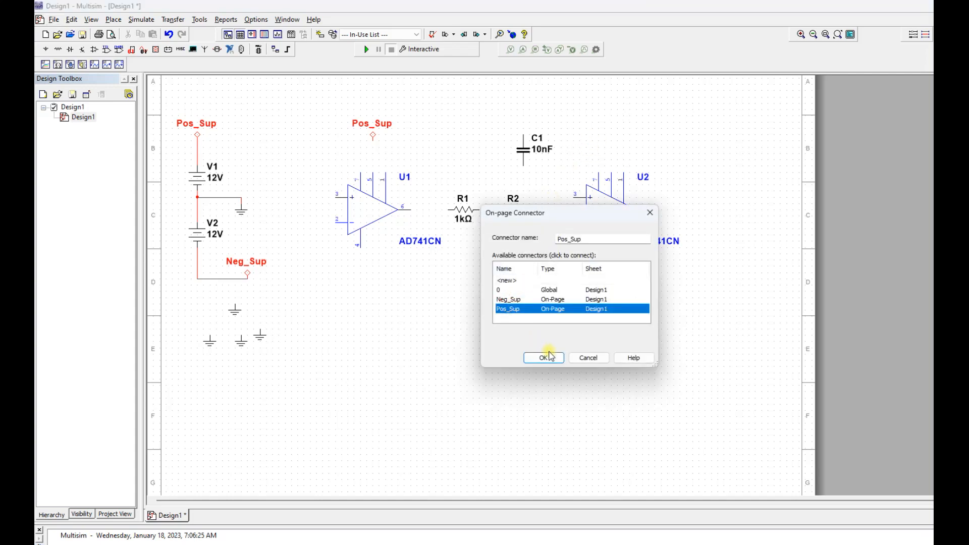
pyautogui.click(544, 358)
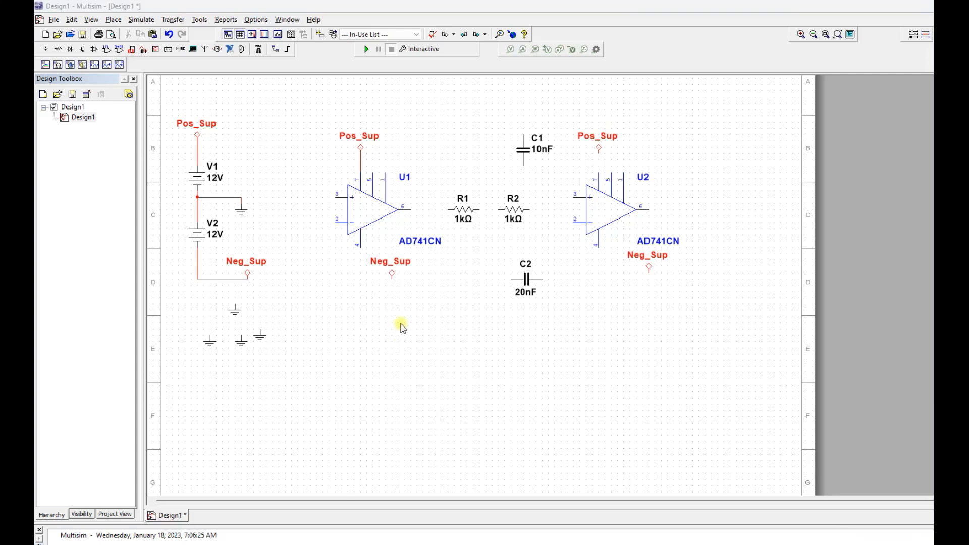
# Wire pin 4 of U1 to its Neg_Sup connector and pin 7 of U2 to its Pos_Sup connector
pyautogui.click(361, 245)
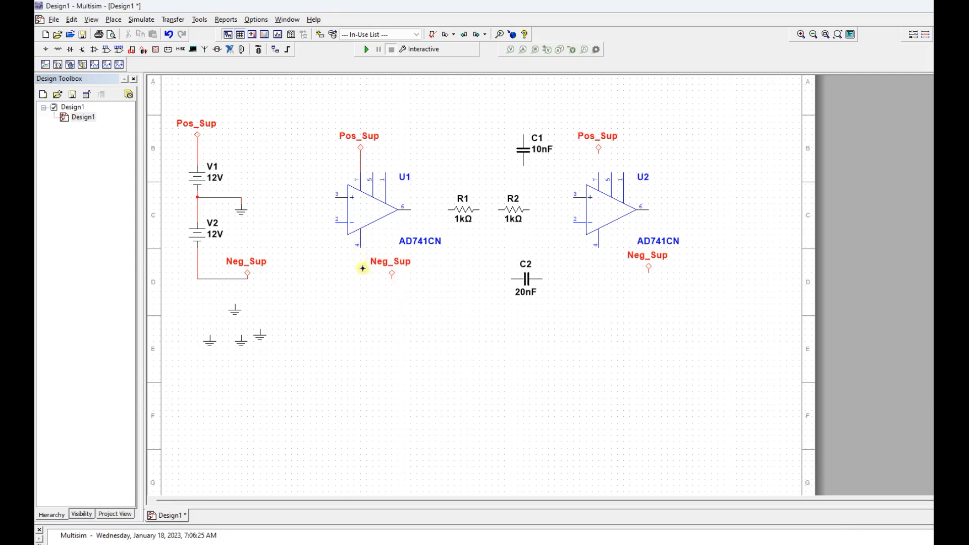
pyautogui.click(392, 274)
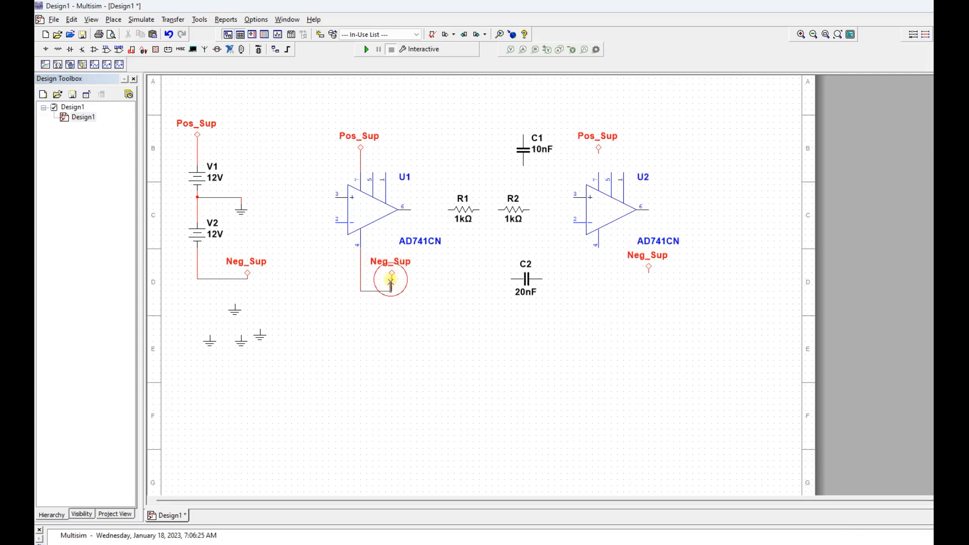
pyautogui.click(598, 148)
pyautogui.click(597, 174)
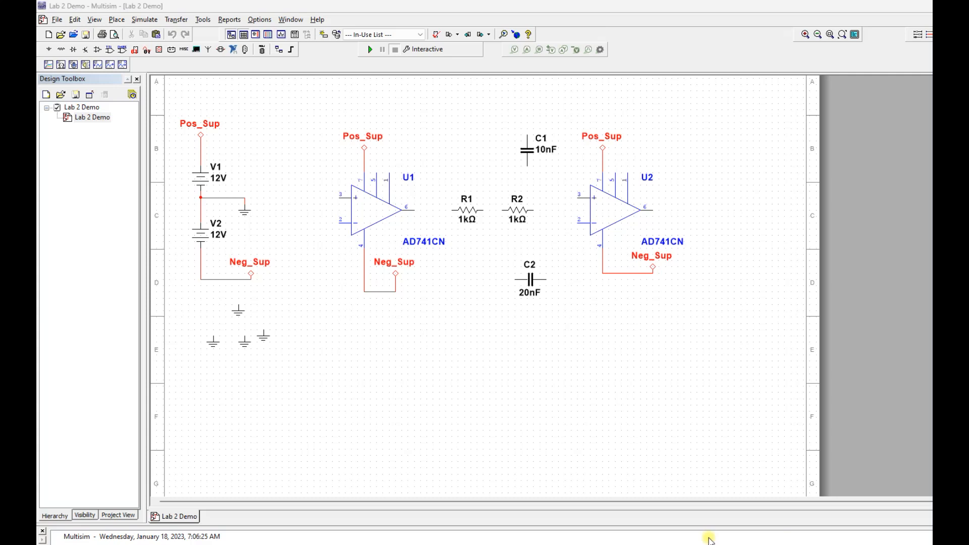
# Route a feedback wire from U1's inverting input, pin 2, around below the op-amp to R1's left terminal
pyautogui.click(338, 224)
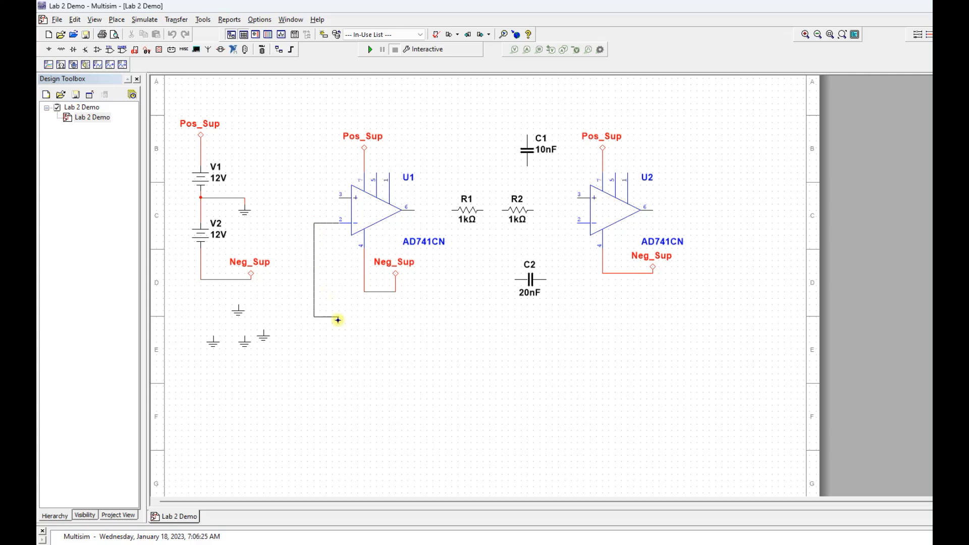
pyautogui.click(446, 316)
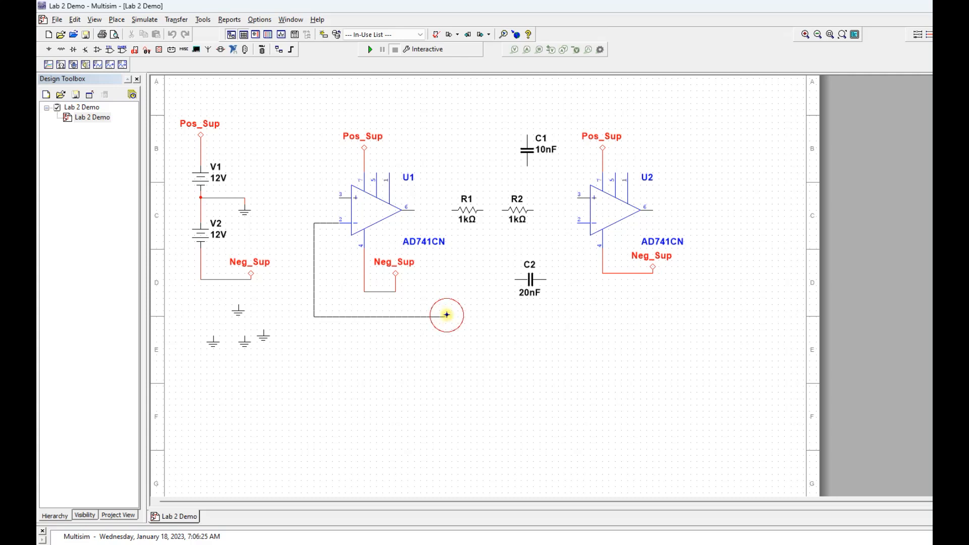
pyautogui.click(448, 210)
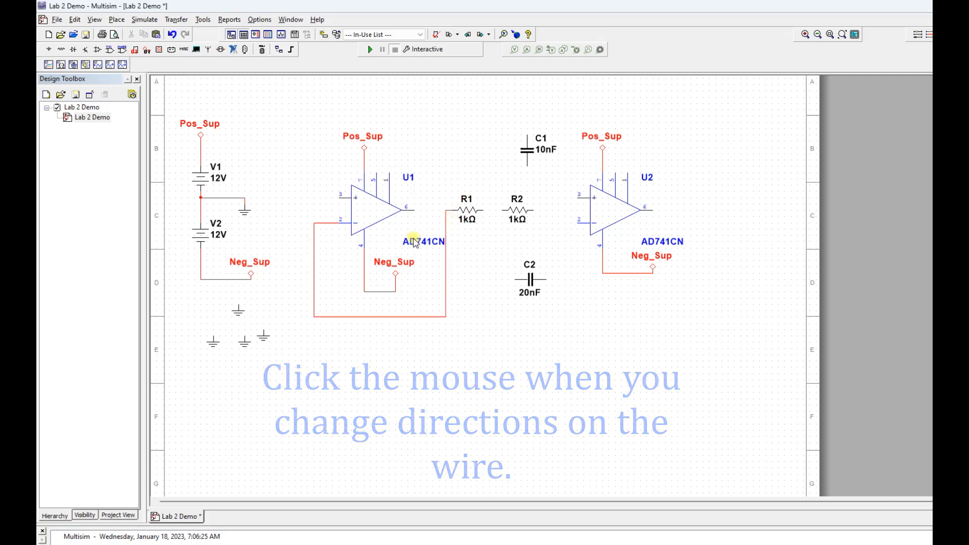
# Connect U1's output, pin 6, to the feedback wire at R1, and wire R1 to R2
pyautogui.click(411, 210)
pyautogui.click(446, 211)
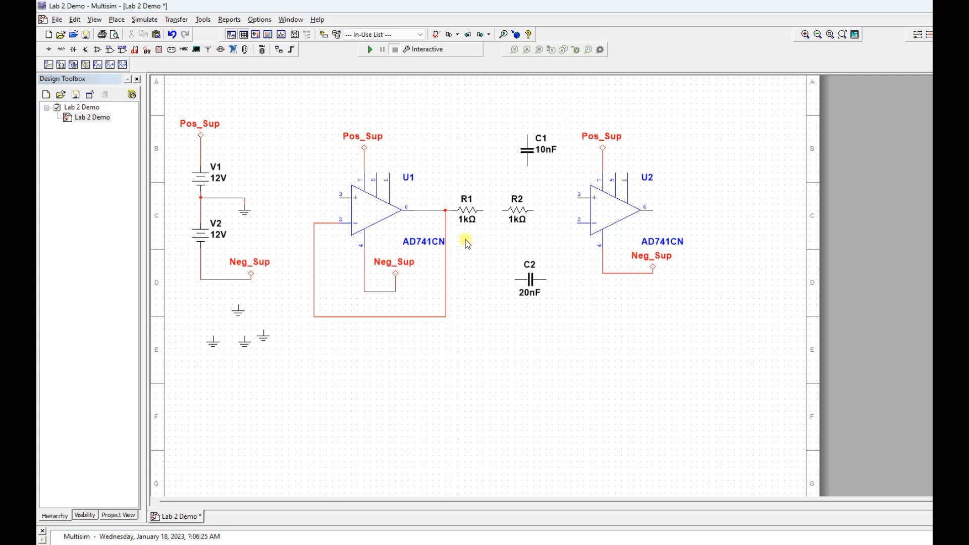
pyautogui.click(482, 209)
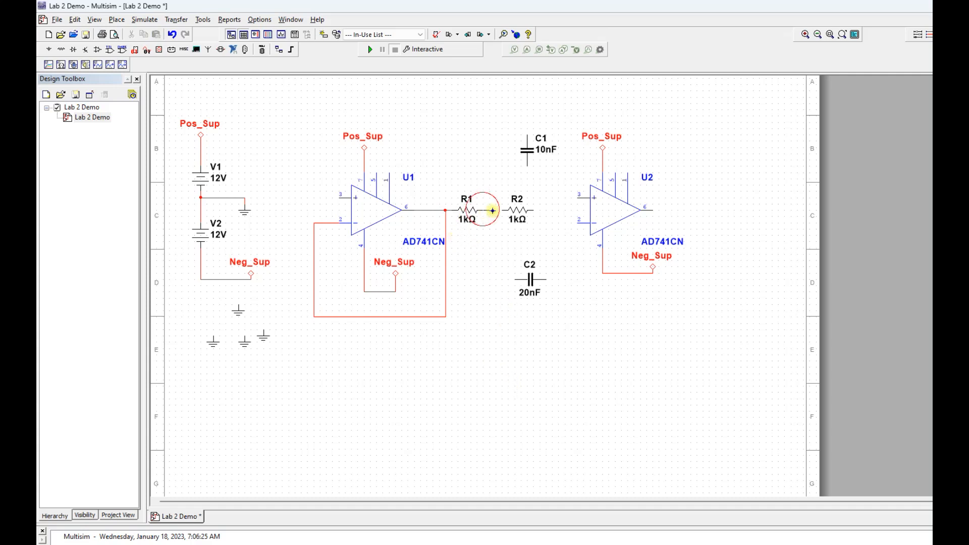
pyautogui.click(502, 210)
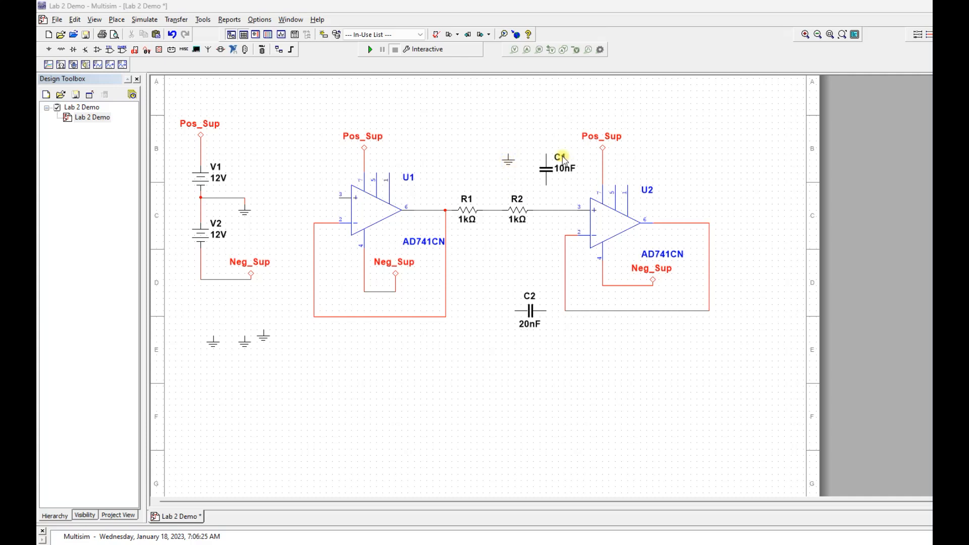
# Wire C1 between the node joining R2 to U2's pin 3 and the ground symbol beside the capacitor
pyautogui.click(545, 185)
pyautogui.click(547, 209)
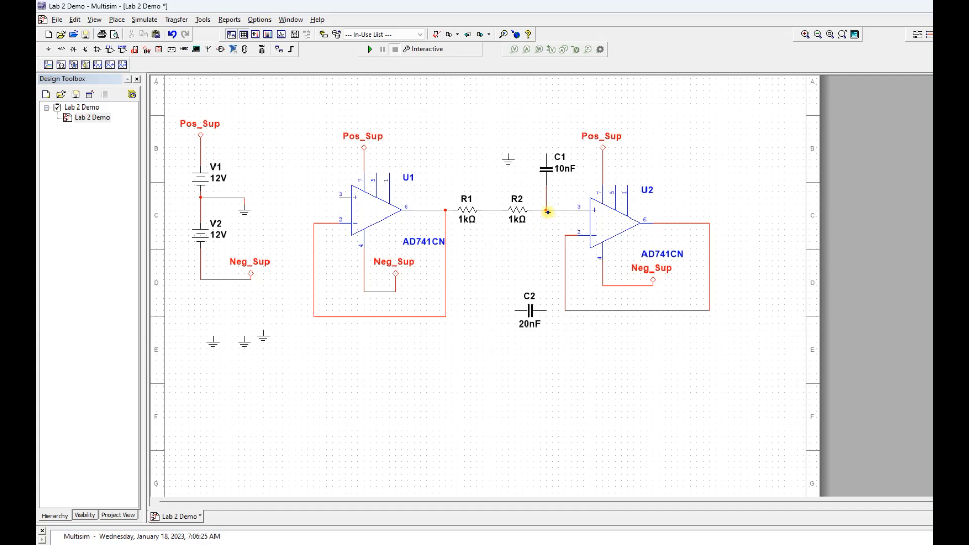
pyautogui.click(545, 154)
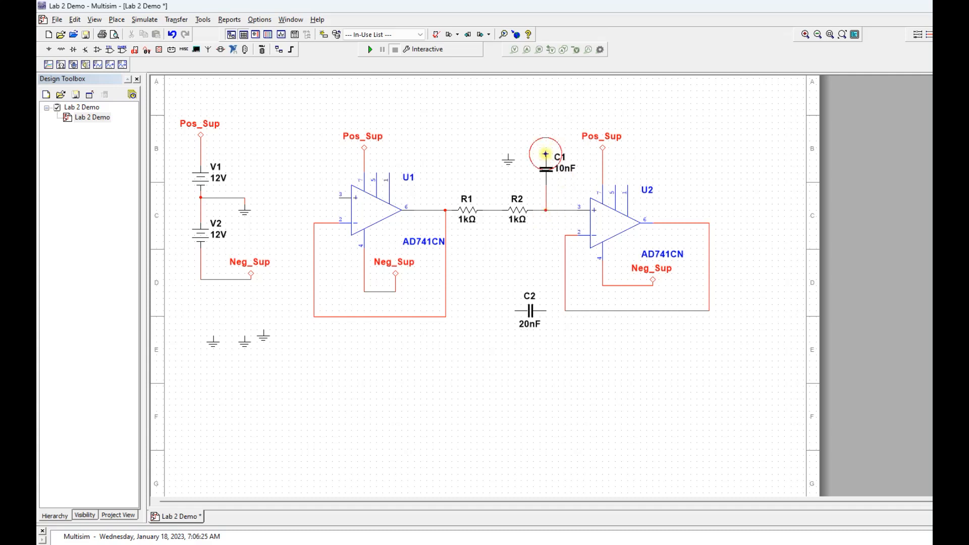
pyautogui.click(508, 153)
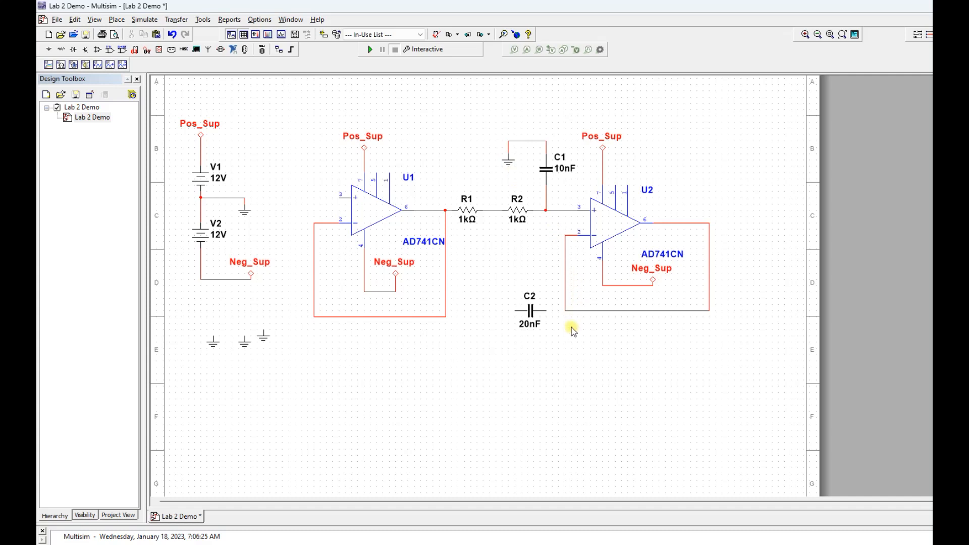
# Wire C2 between U2's feedback wire and the node between R1 and R2
pyautogui.click(548, 312)
pyautogui.click(565, 310)
pyautogui.click(516, 311)
pyautogui.click(489, 210)
pyautogui.click(870, 544)
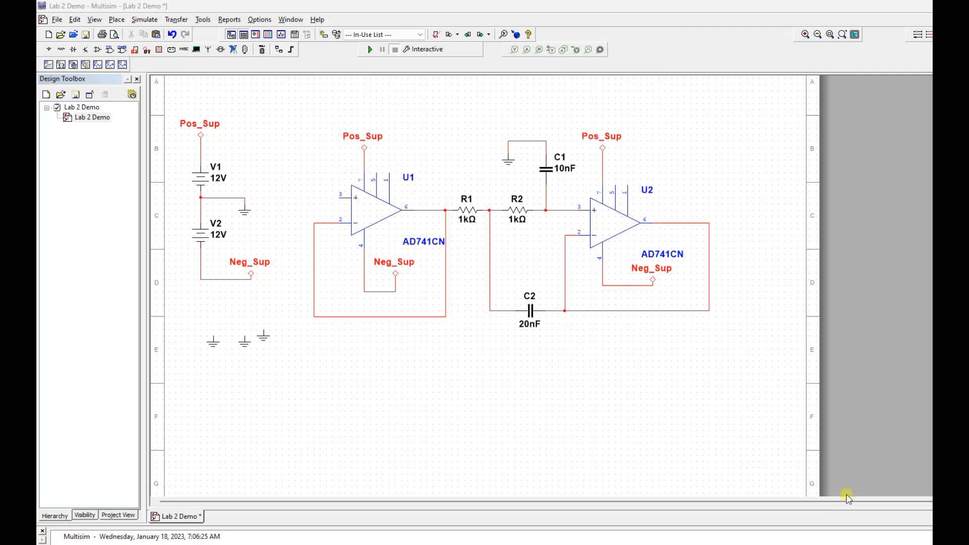
pyautogui.click(875, 544)
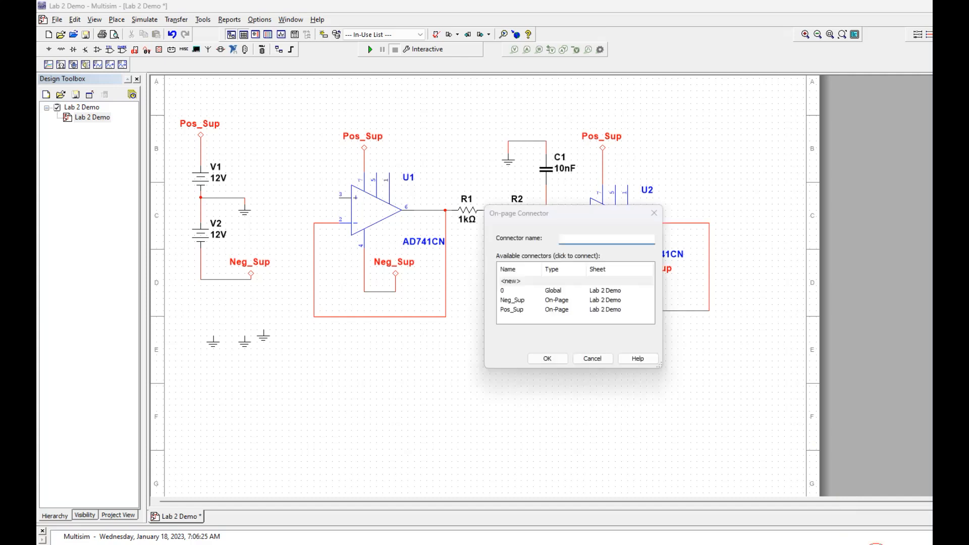
# Name the new on-page connector Sig_In and wire it to U1's non-inverting input, pin 3
pyautogui.click(572, 239)
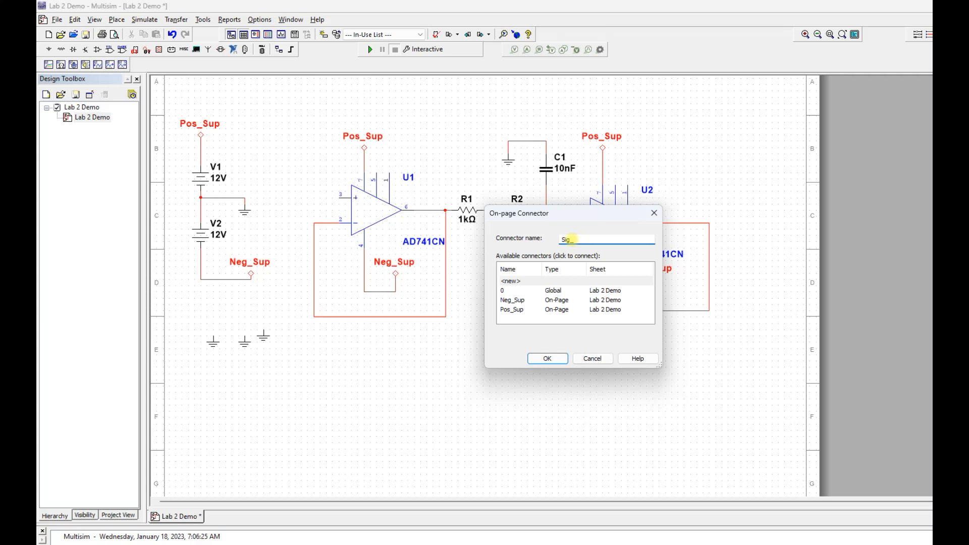
pyautogui.click(547, 359)
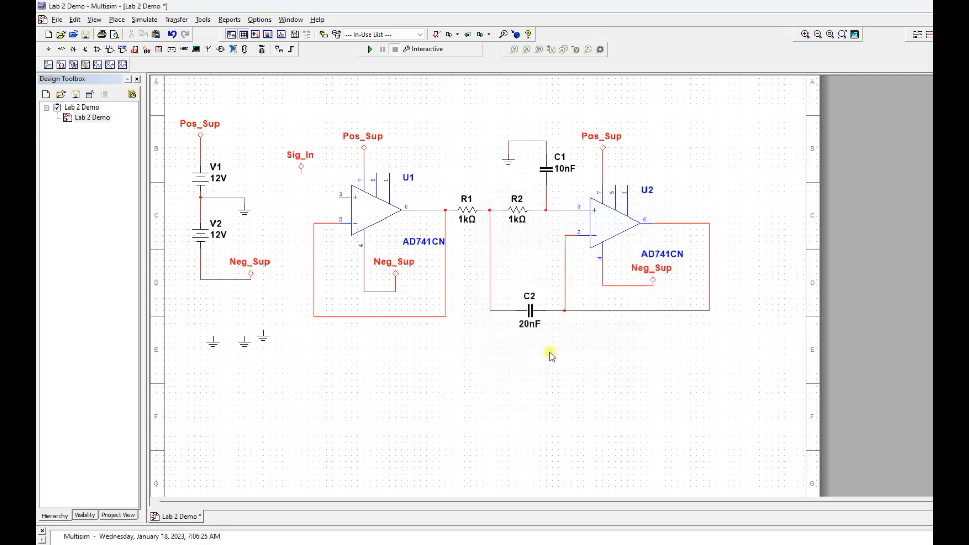
pyautogui.click(301, 169)
pyautogui.click(341, 197)
# Place an on-page connector named Sig_Out above U2's output and wire it to the output corner of the feedback wire
pyautogui.click(705, 178)
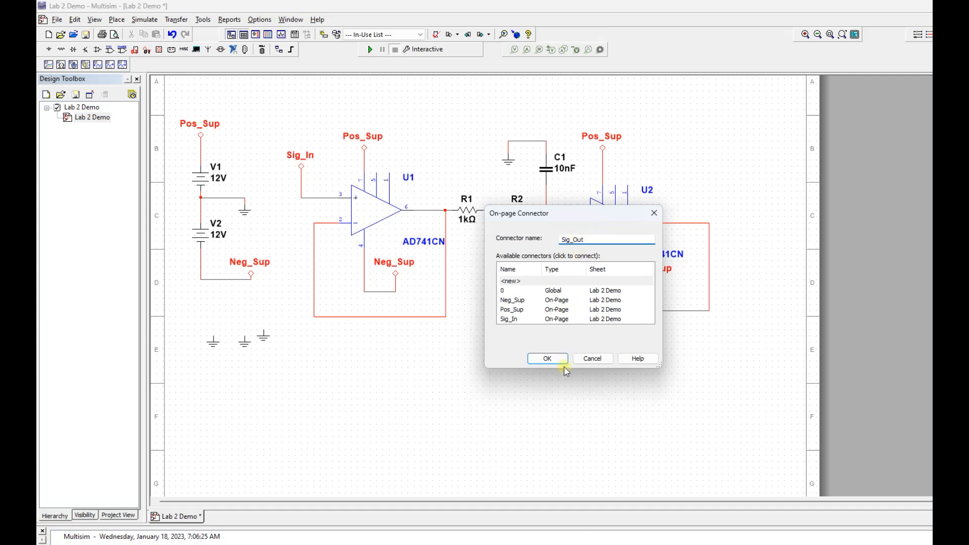
pyautogui.click(547, 359)
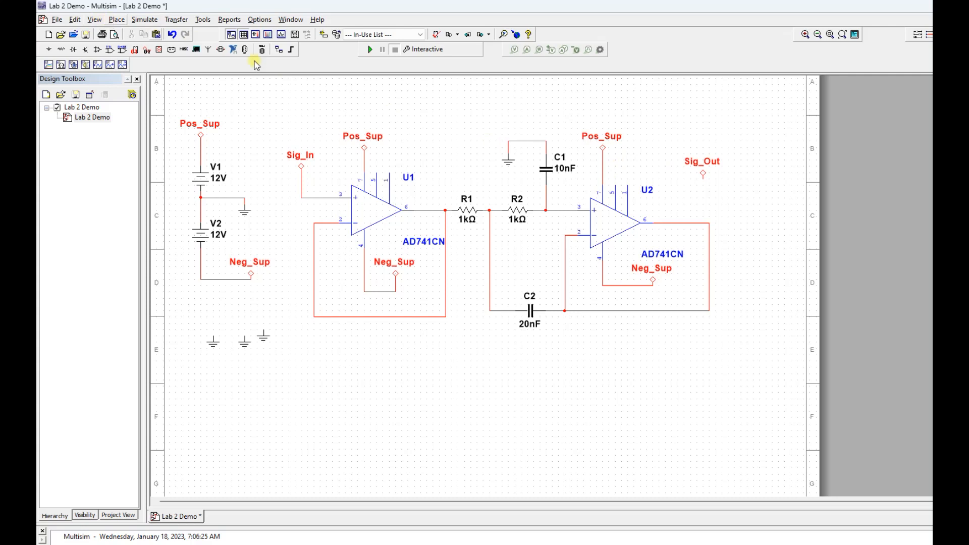
pyautogui.click(703, 174)
pyautogui.moveTo(706, 185); pyautogui.dragTo(711, 187)
pyautogui.click(723, 213)
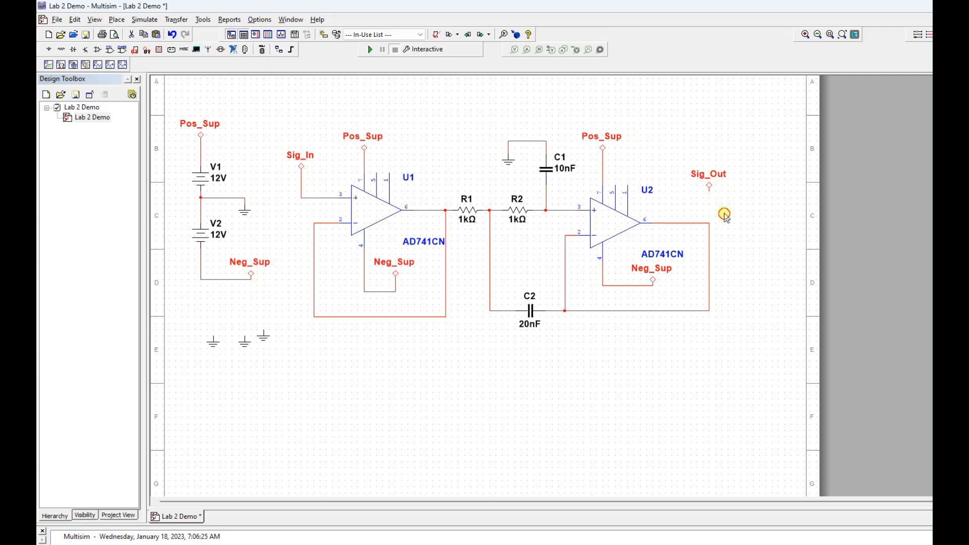
pyautogui.click(710, 191)
pyautogui.click(710, 223)
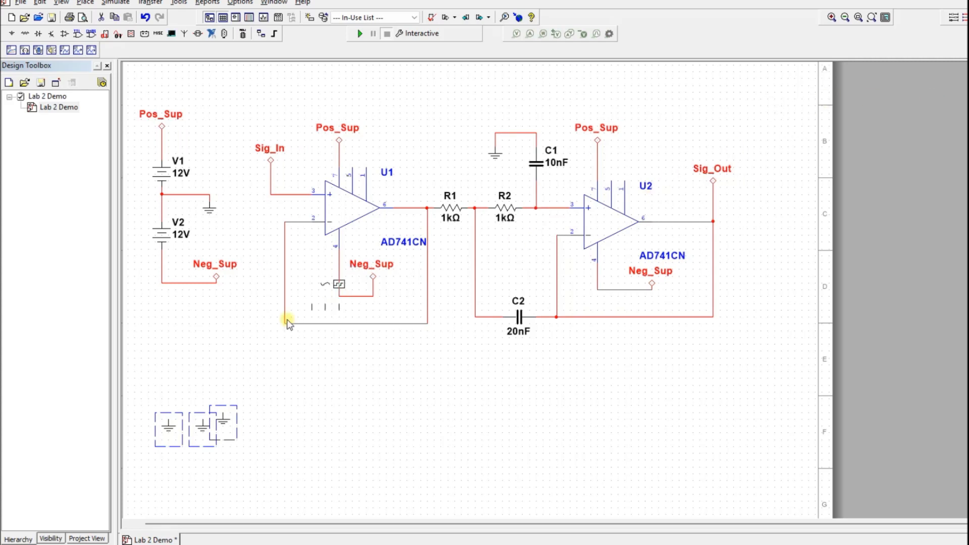
# Place a function generator, a Bode plotter and a Tektronix oscilloscope in a row below the circuit
pyautogui.click(188, 351)
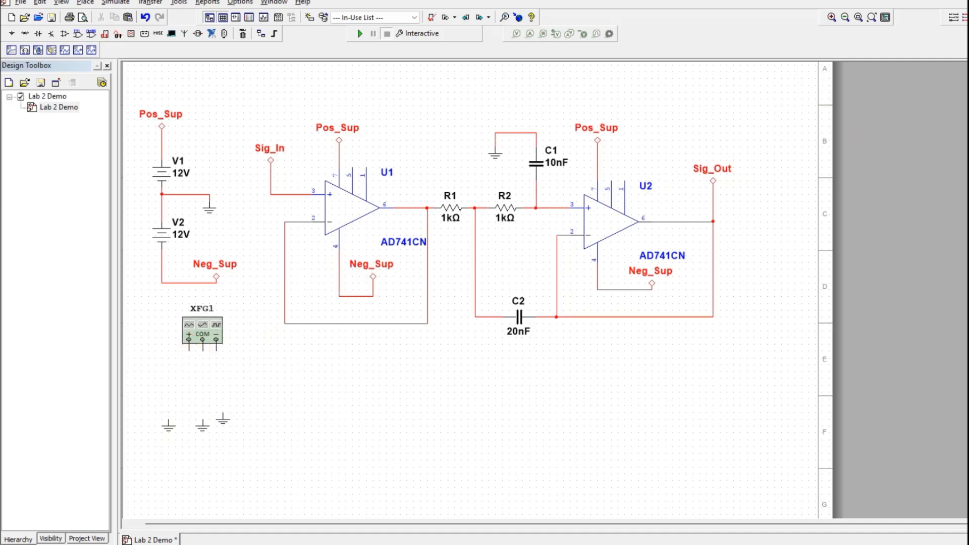
pyautogui.click(966, 137)
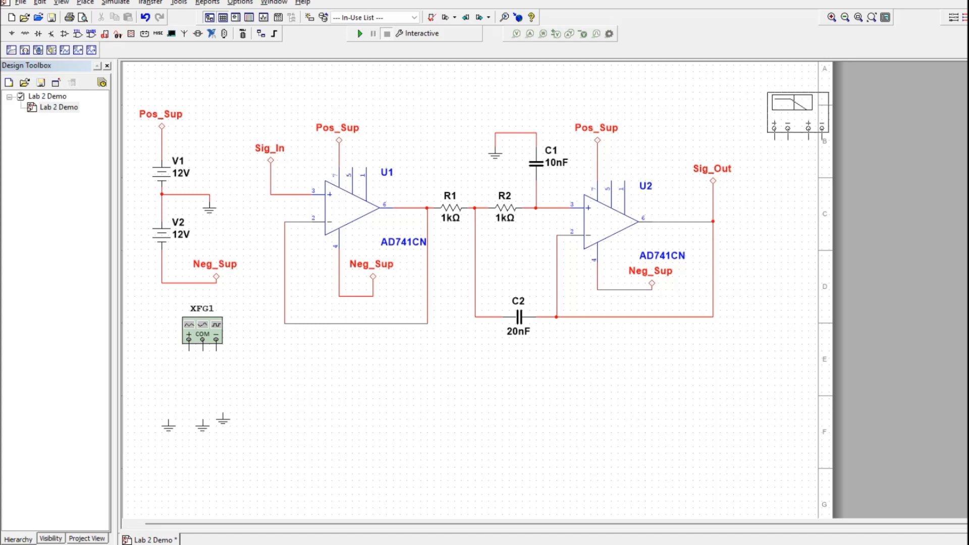
pyautogui.click(305, 393)
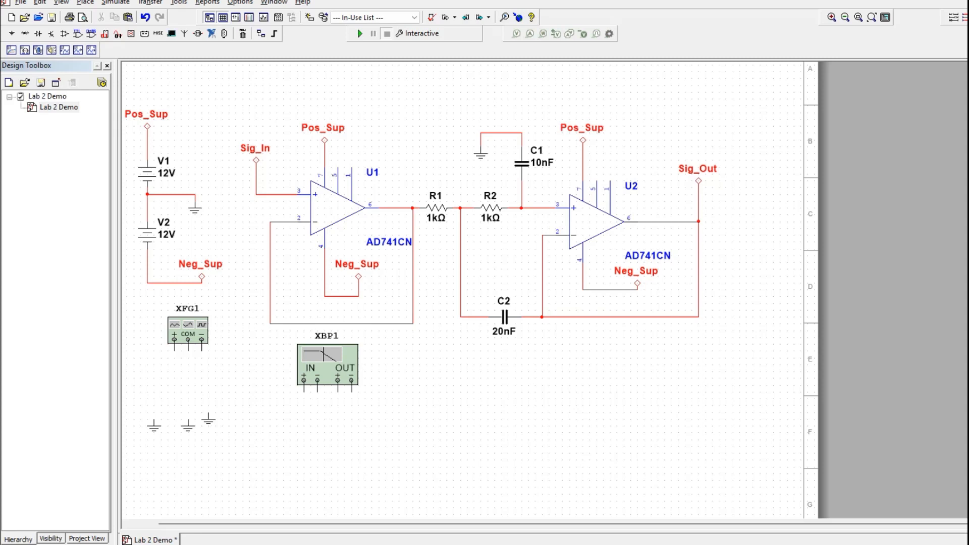
pyautogui.click(966, 294)
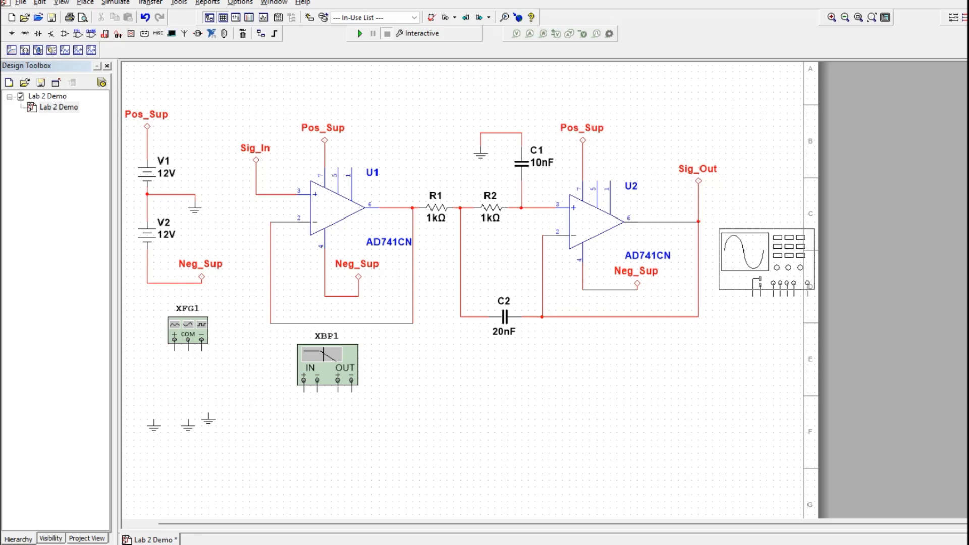
pyautogui.click(542, 426)
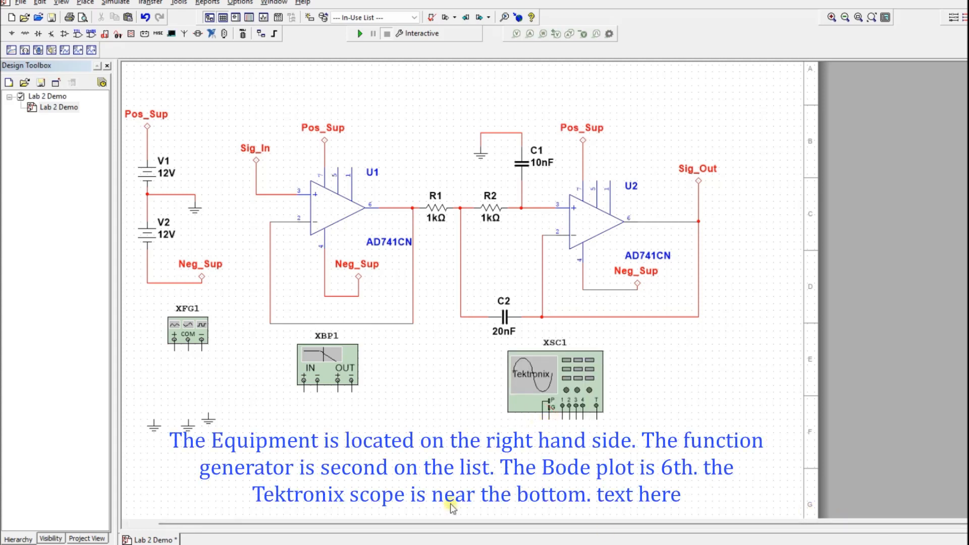
# Attach the three spare ground symbols to the function generator's COM terminal and the Bode plotter's negative IN and OUT terminals
pyautogui.click(155, 420)
pyautogui.click(188, 373)
pyautogui.moveTo(325, 406); pyautogui.dragTo(318, 412)
pyautogui.moveTo(209, 419); pyautogui.dragTo(352, 409)
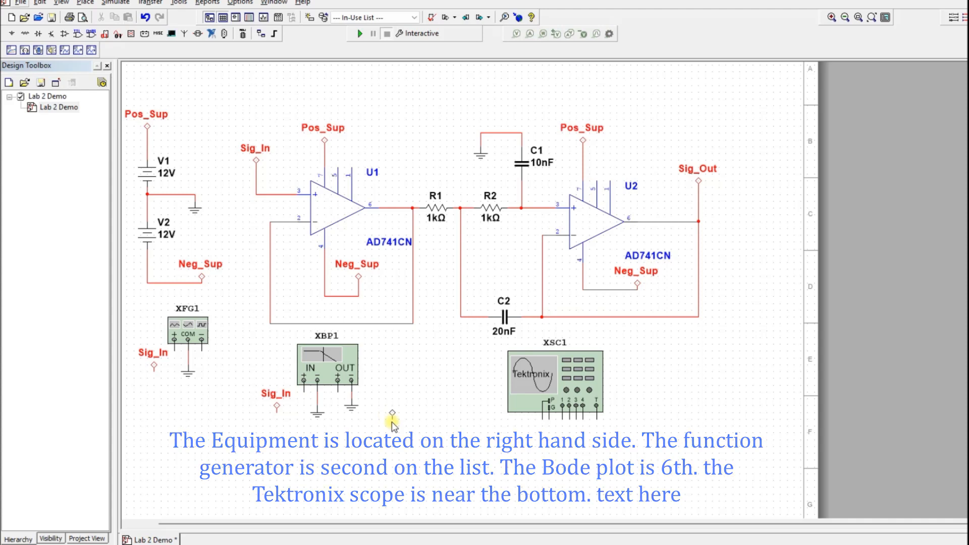
# Place an on-page connector beside the Bode plotter's OUT terminals and link it to the existing Sig_Out connector
pyautogui.hotkey('ctrl', 'alt', 'o')
pyautogui.click(384, 409)
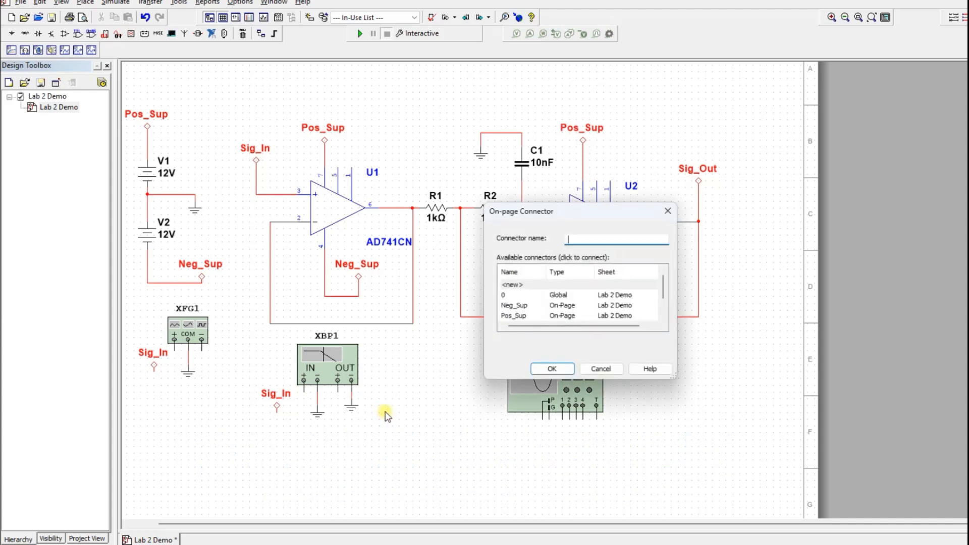
pyautogui.scroll(-1, 659, 290)
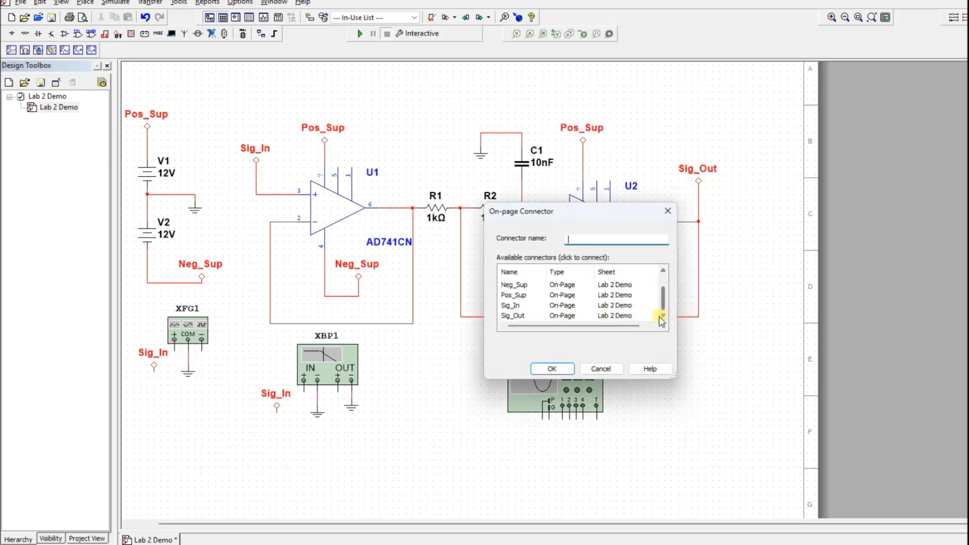
pyautogui.click(511, 317)
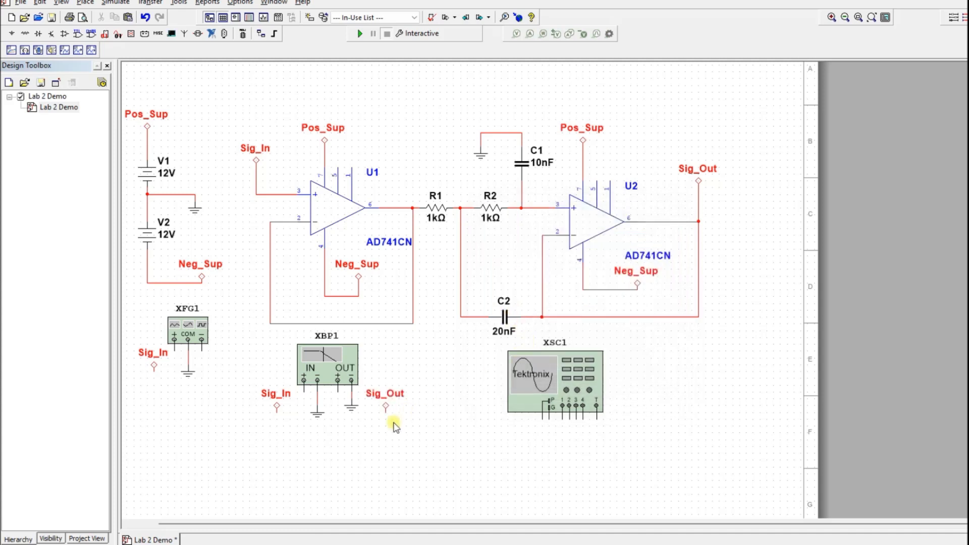
# Wire Sig_Out to the Bode plotter's positive OUT terminal and Sig_In to its positive IN terminal
pyautogui.click(385, 412)
pyautogui.click(336, 392)
pyautogui.click(303, 389)
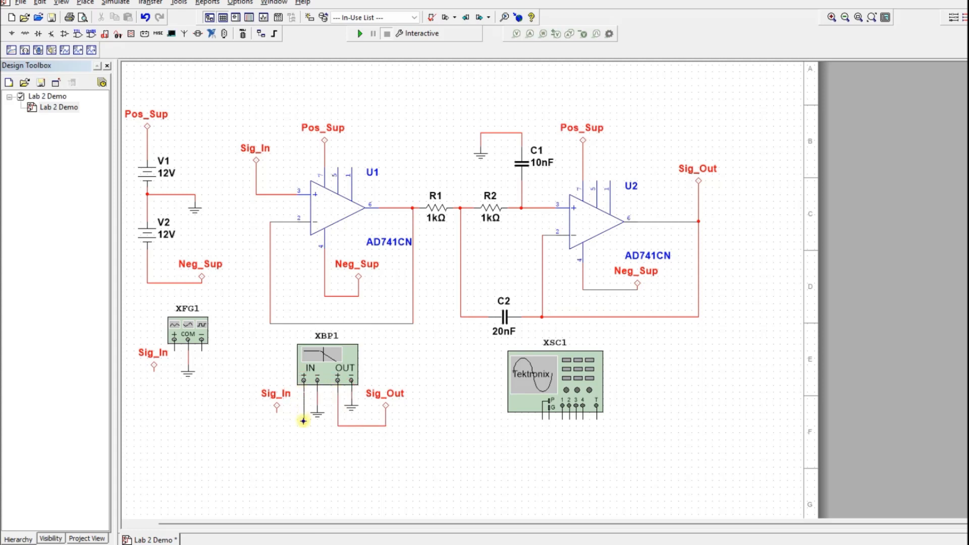
pyautogui.click(277, 406)
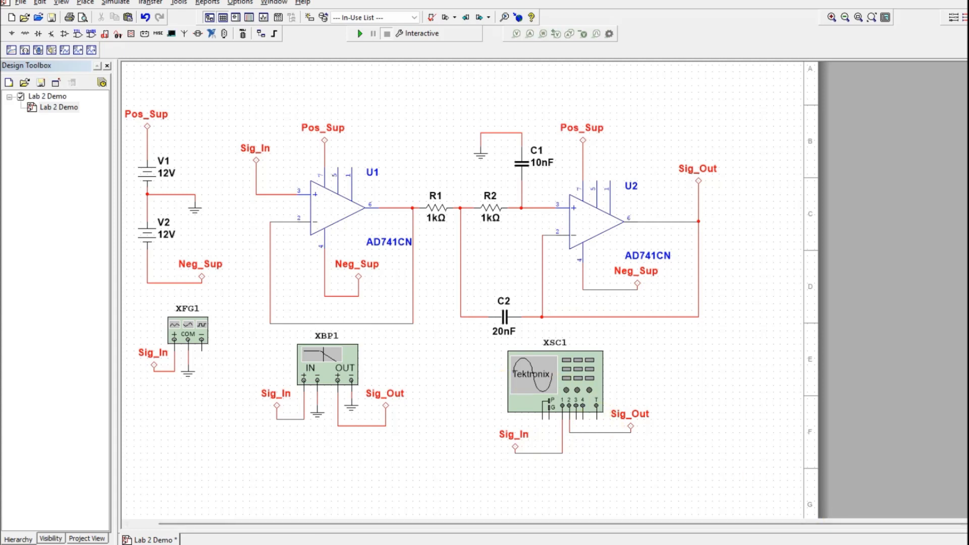
# Open the settings of function generator XFG1 and choose the sine waveform
pyautogui.doubleClick(188, 334)
pyautogui.click(544, 253)
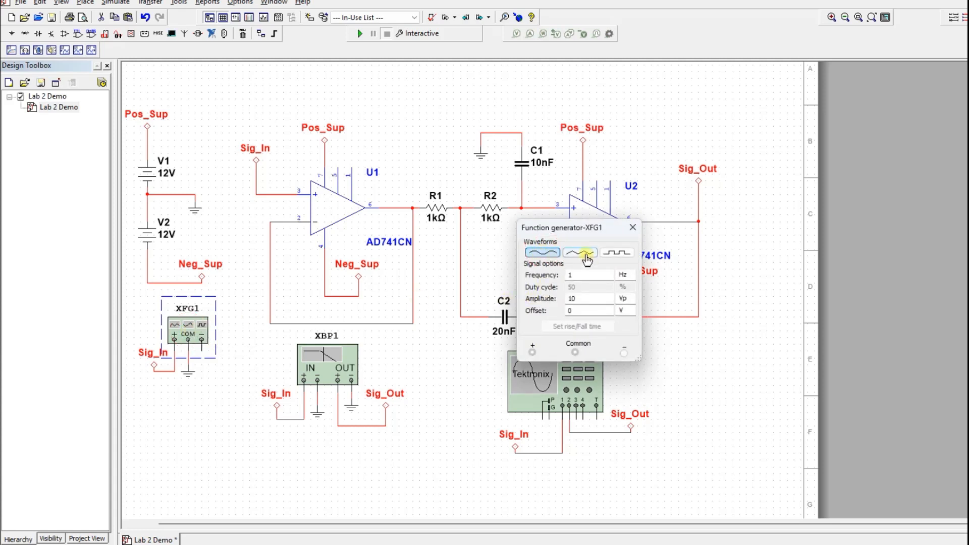
pyautogui.click(580, 252)
pyautogui.click(541, 253)
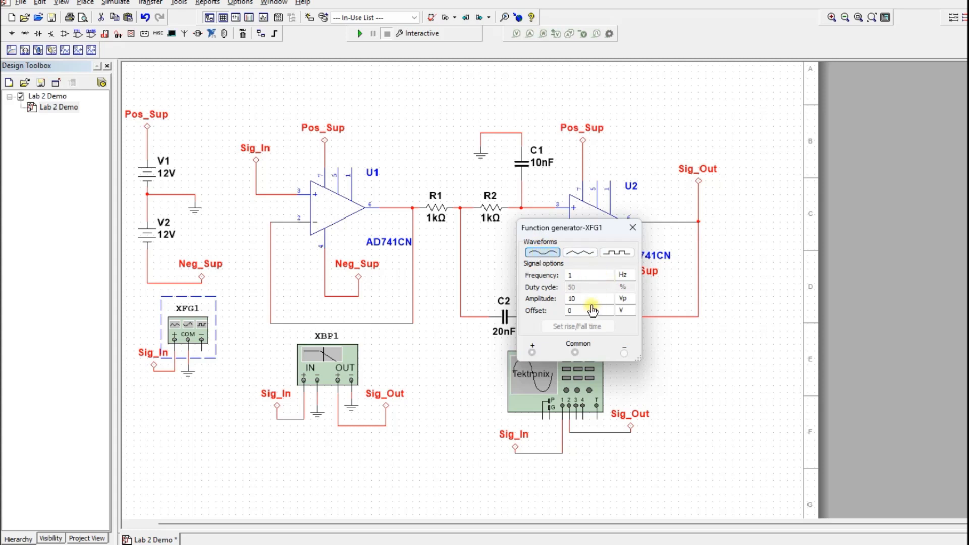
# Set the function generator's amplitude to 500 mVp and its frequency unit to kHz
pyautogui.doubleClick(584, 301)
pyautogui.press('BackSpace')
pyautogui.write('500')
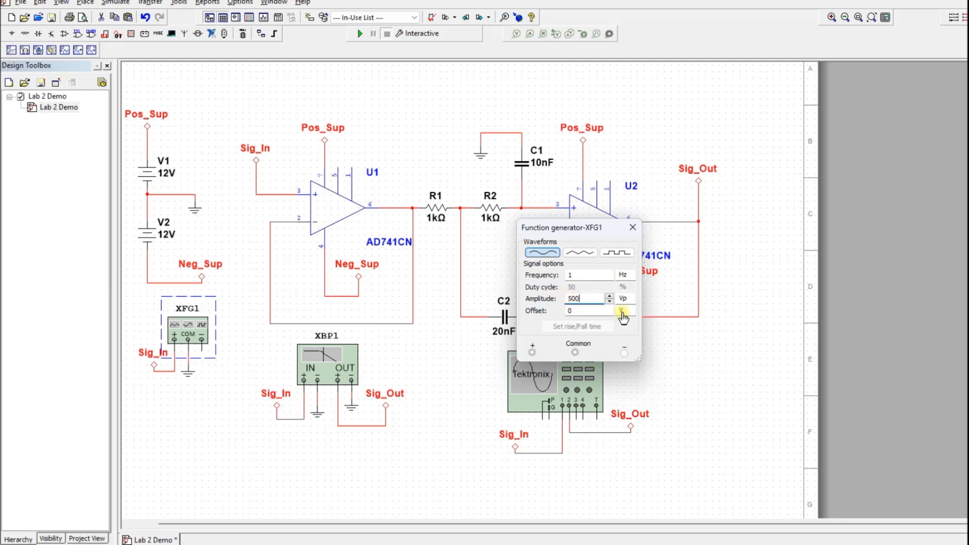
pyautogui.click(626, 299)
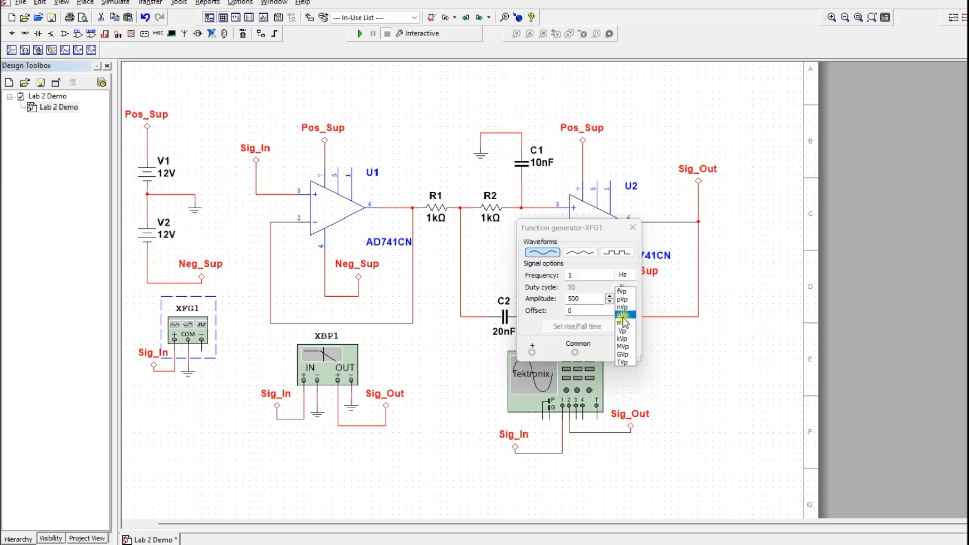
pyautogui.click(630, 323)
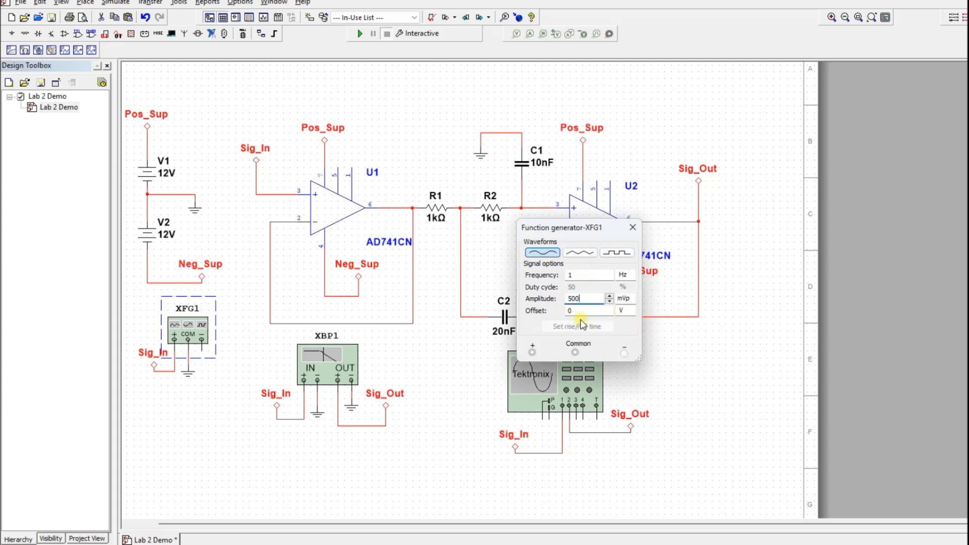
pyautogui.click(592, 302)
pyautogui.click(623, 276)
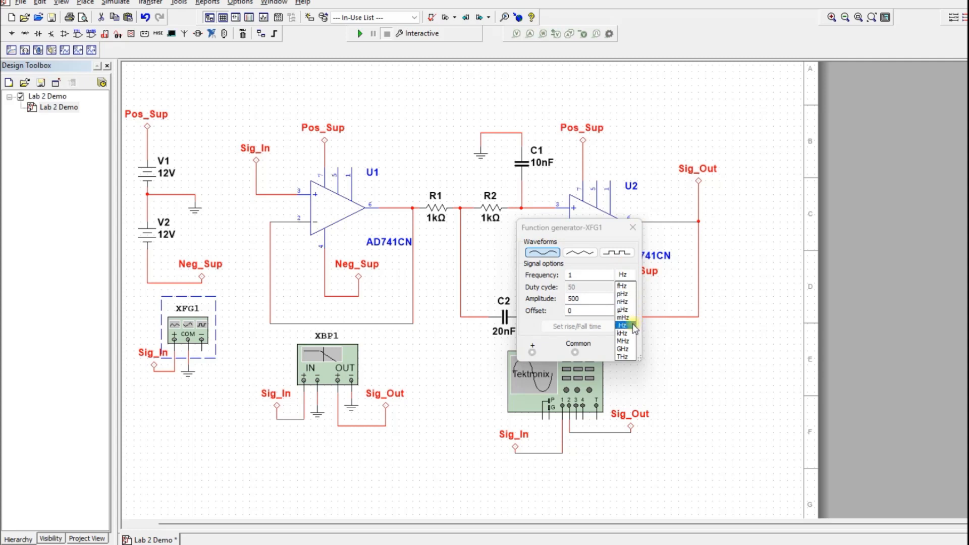
pyautogui.click(626, 333)
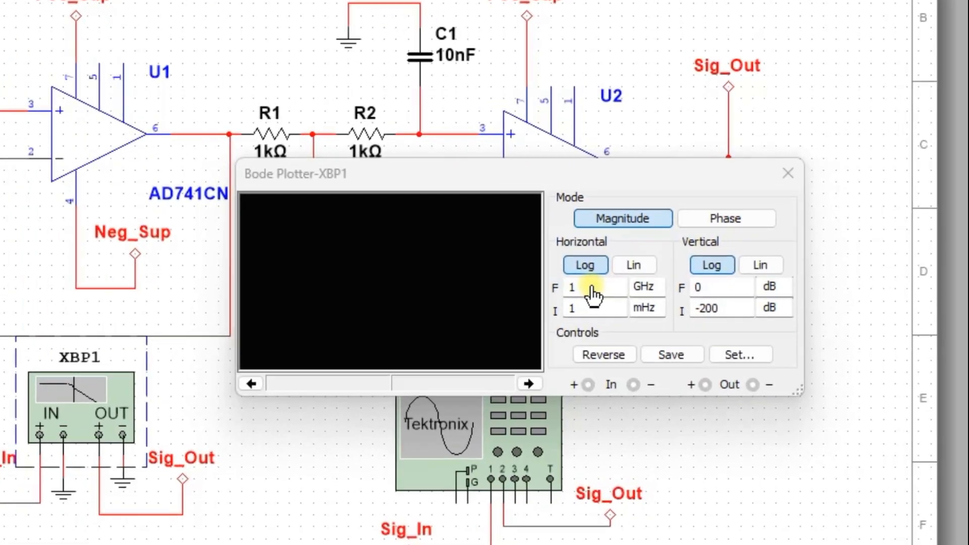
# Set the Bode plotter's horizontal range to an initial frequency of 1 kHz and a final frequency of 80 kHz
pyautogui.click(592, 291)
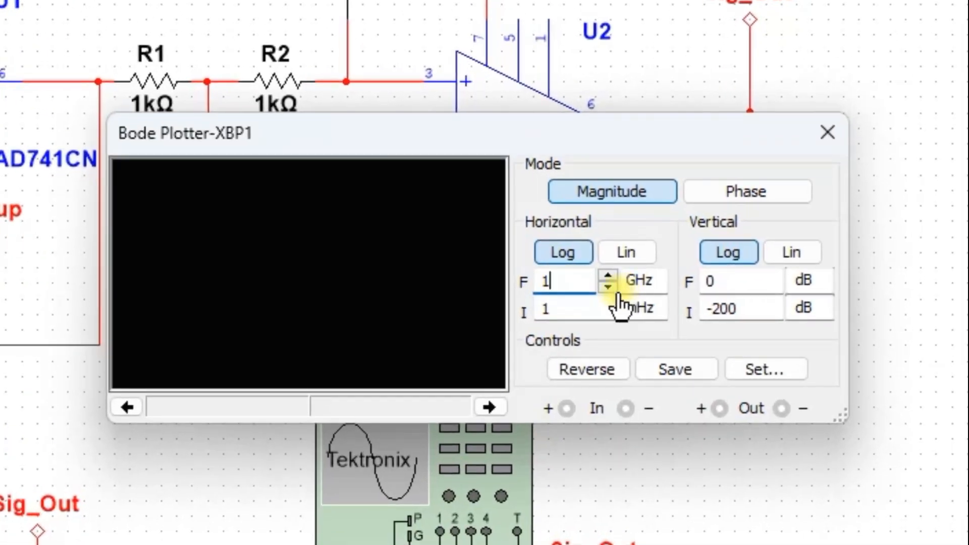
pyautogui.click(598, 314)
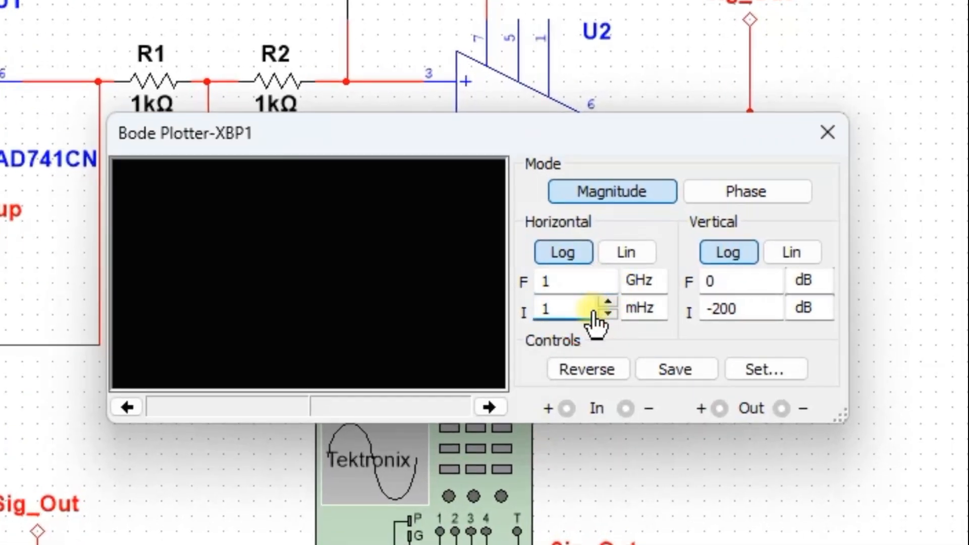
pyautogui.click(654, 315)
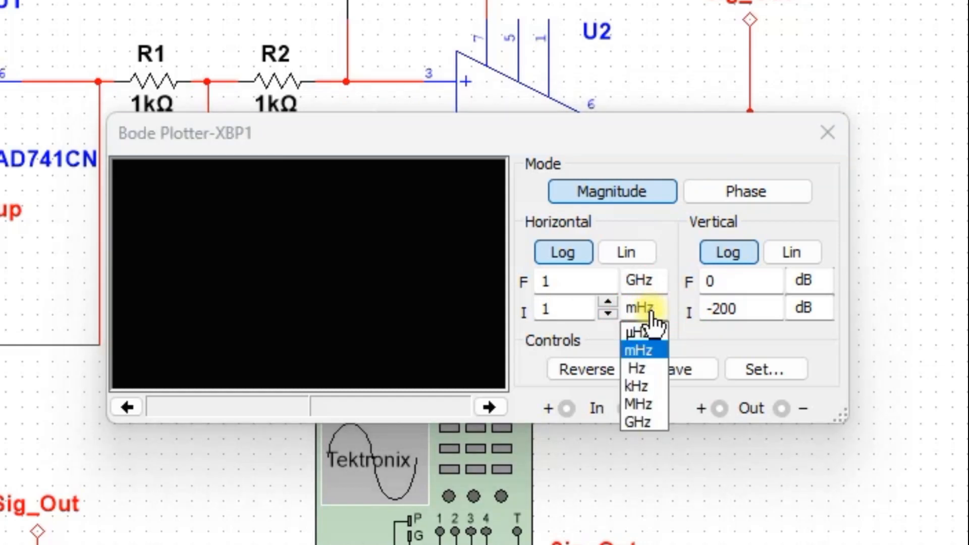
pyautogui.click(651, 389)
pyautogui.doubleClick(571, 284)
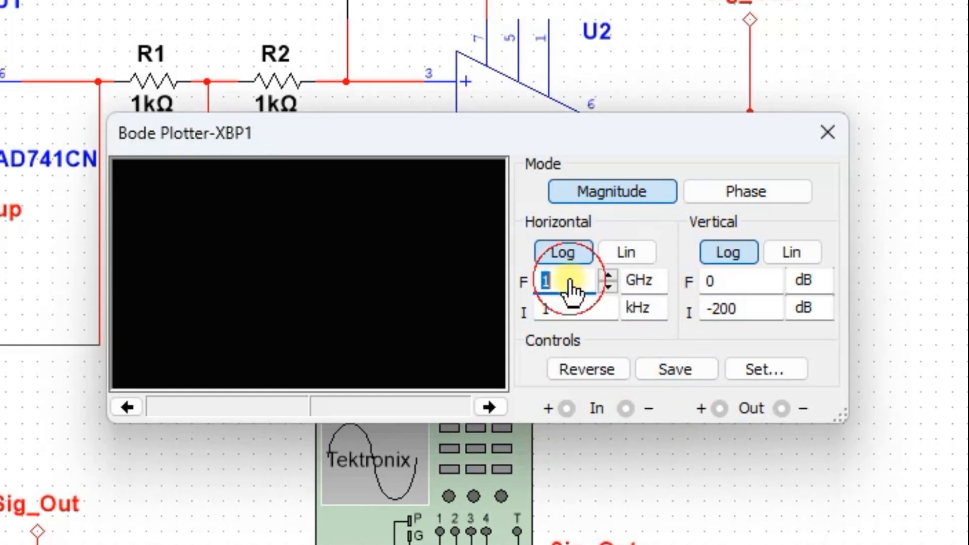
pyautogui.write('80')
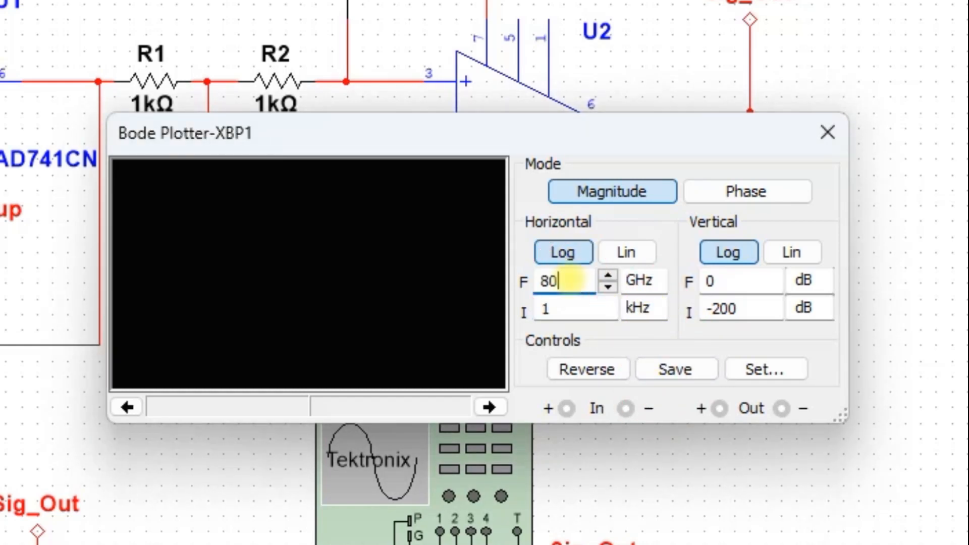
pyautogui.click(635, 280)
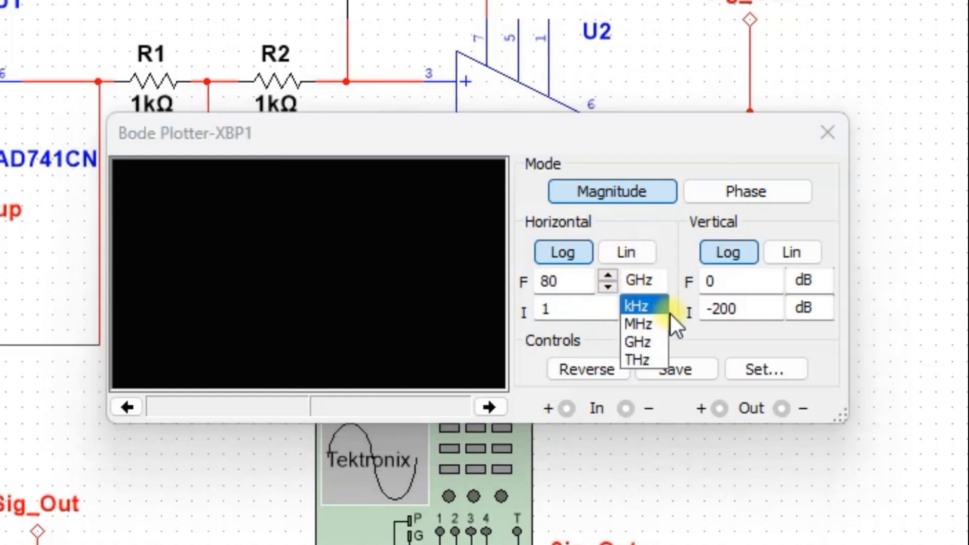
pyautogui.click(648, 307)
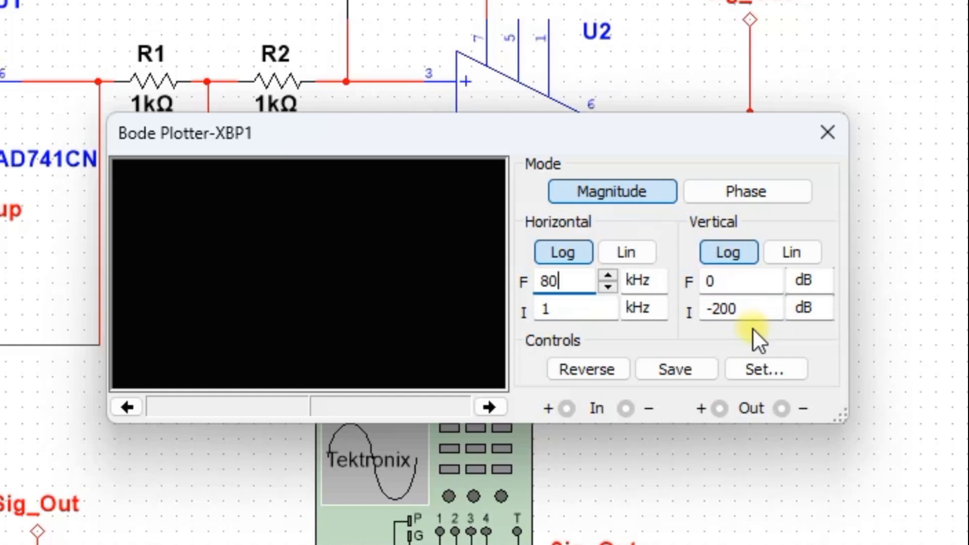
# Set the Bode plotter's vertical range to an initial value of -40 dB and a final value of 10 dB and run the simulation
pyautogui.click(745, 284)
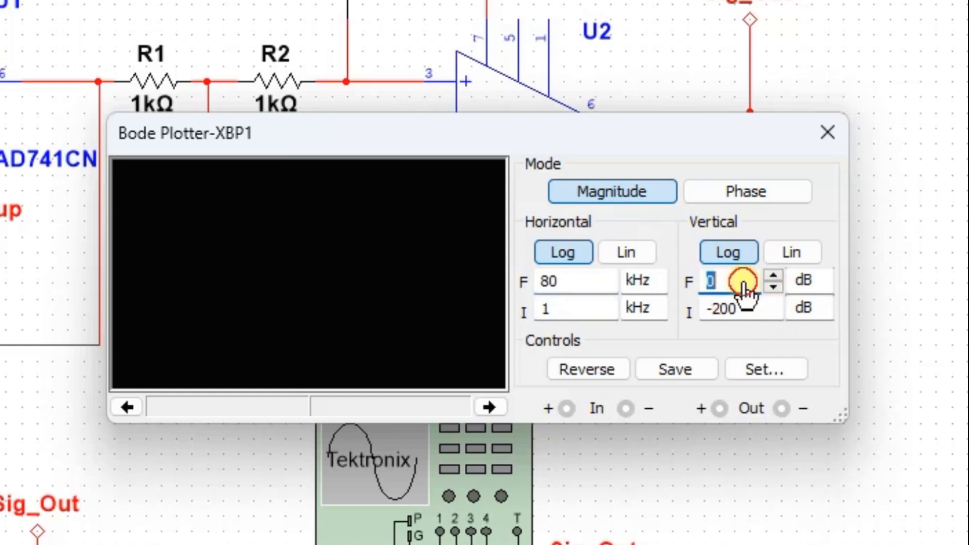
pyautogui.write('10')
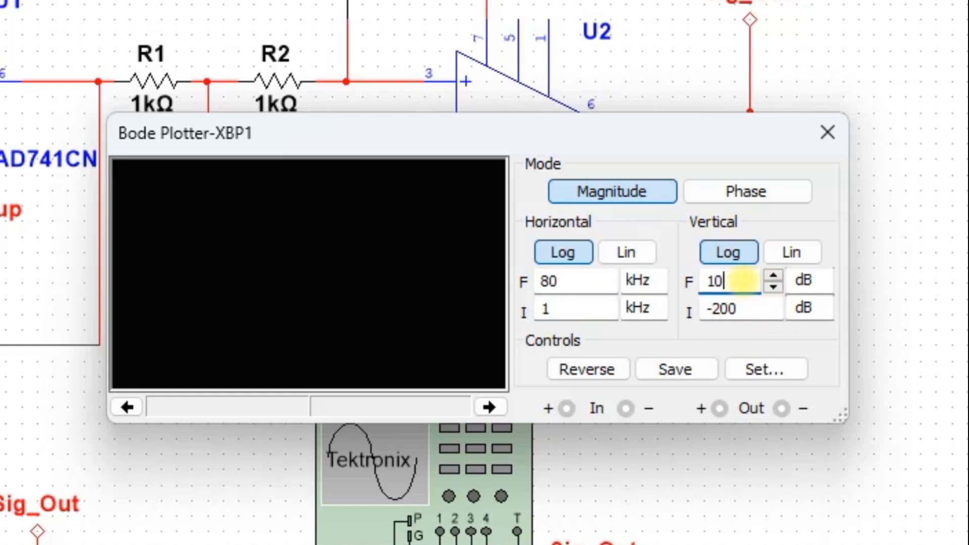
pyautogui.doubleClick(740, 310)
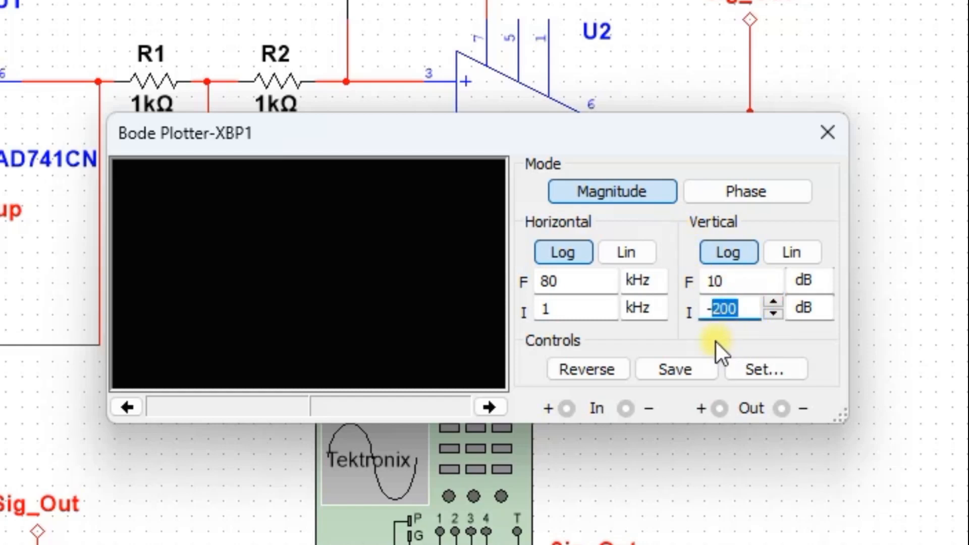
pyautogui.doubleClick(743, 282)
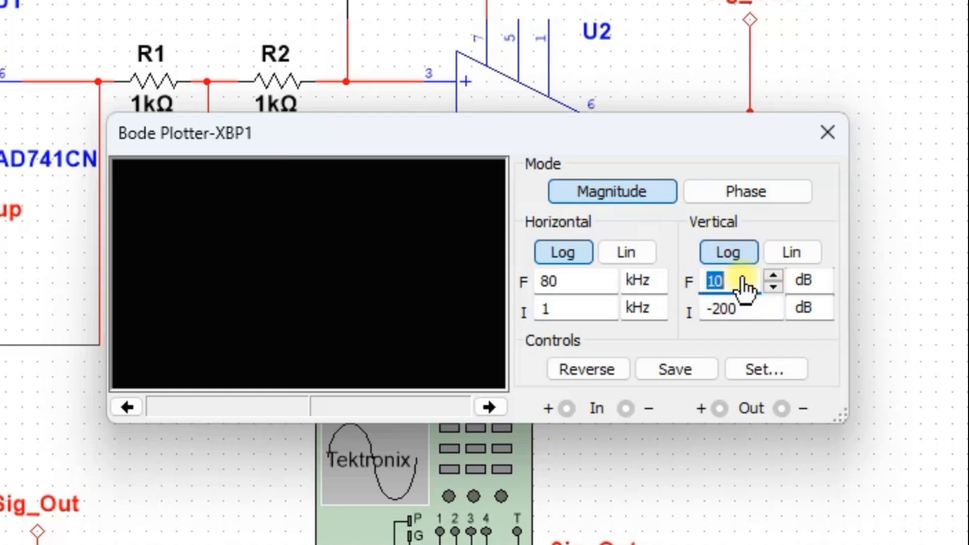
pyautogui.doubleClick(742, 310)
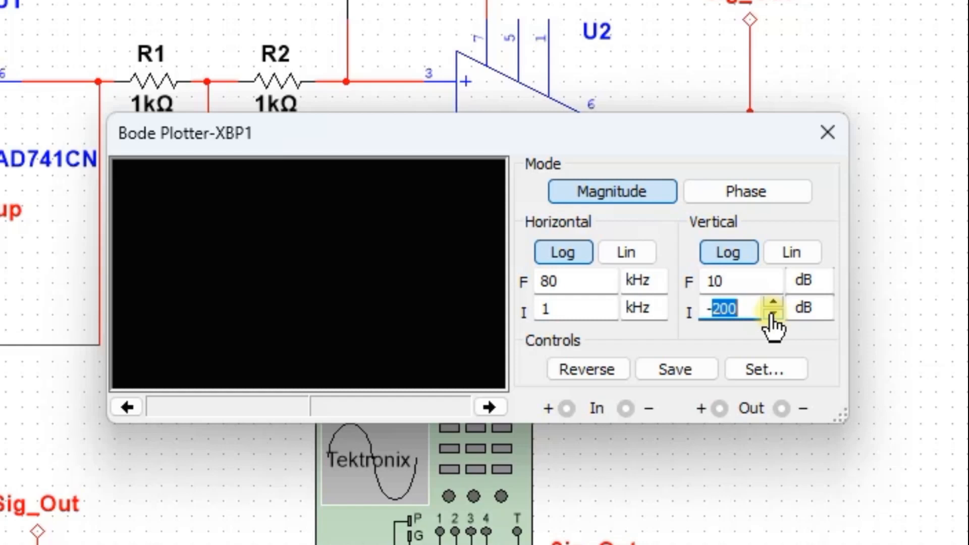
pyautogui.write('40')
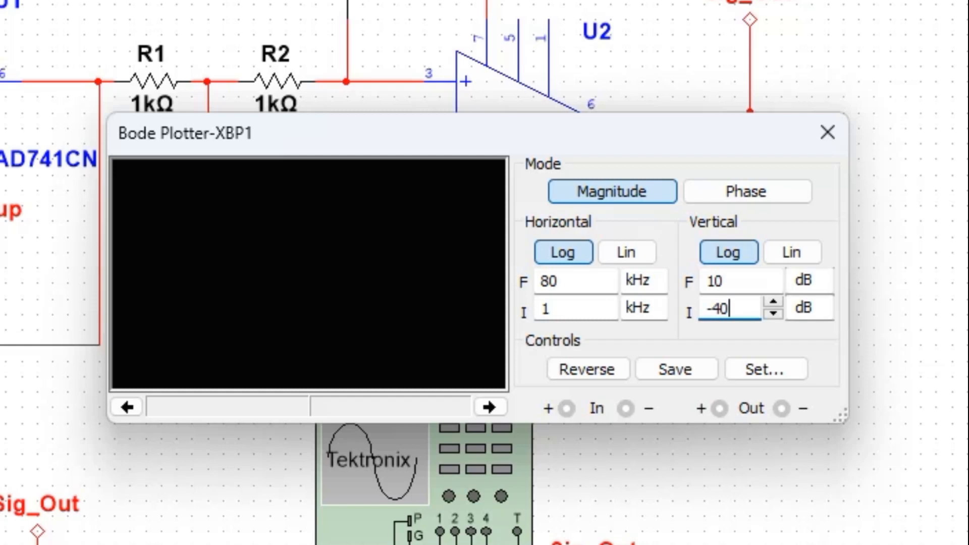
pyautogui.press('F5')
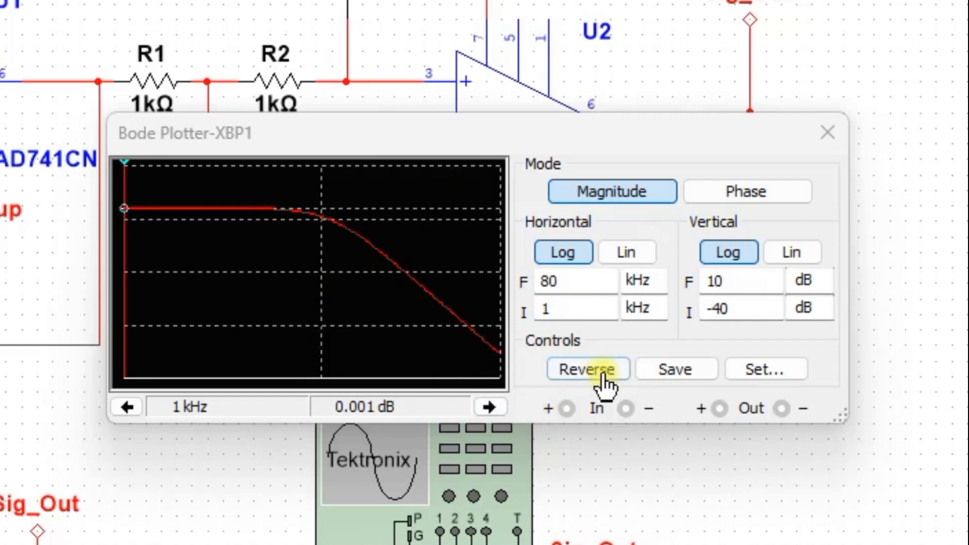
# Reverse the Bode plot's background colour and place the cursor near the -3 dB point of the magnitude curve
pyautogui.click(575, 374)
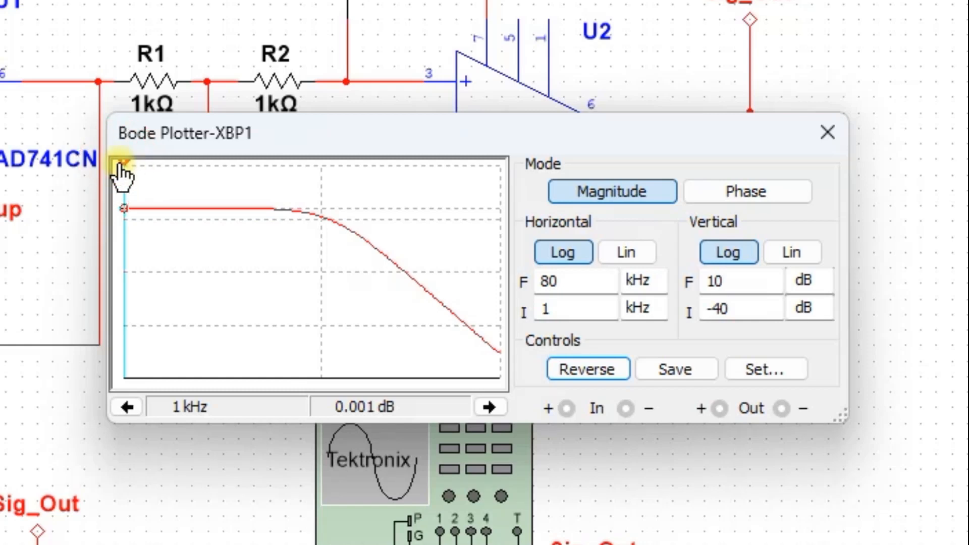
pyautogui.moveTo(120, 166); pyautogui.dragTo(331, 196)
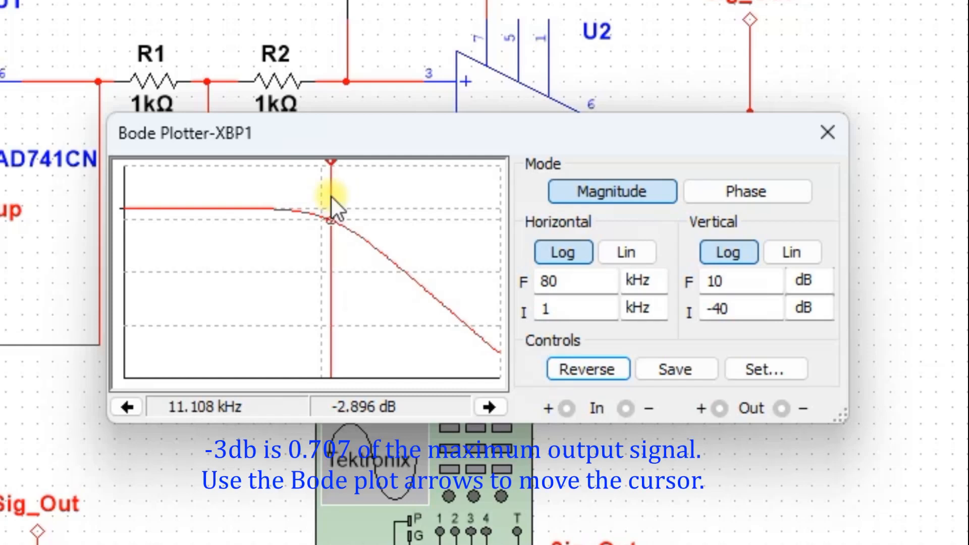
pyautogui.click(488, 409)
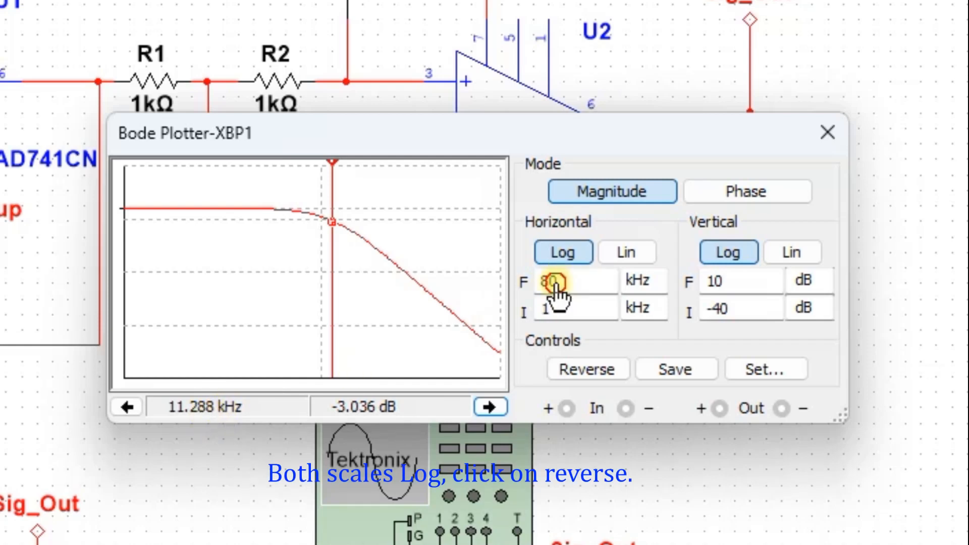
# Narrow the Bode plotter's horizontal range to an initial frequency of 9 kHz and a final frequency of 12 kHz
pyautogui.doubleClick(555, 285)
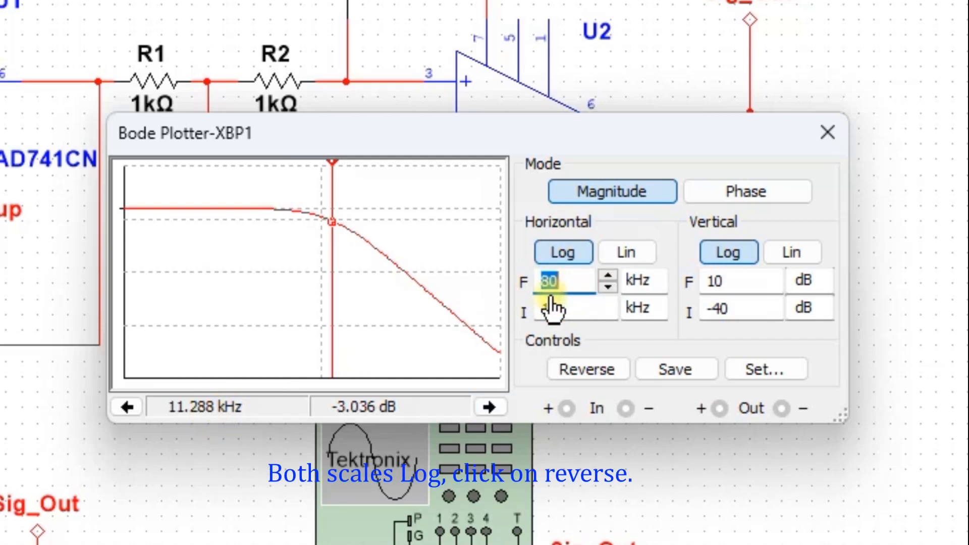
pyautogui.write('9')
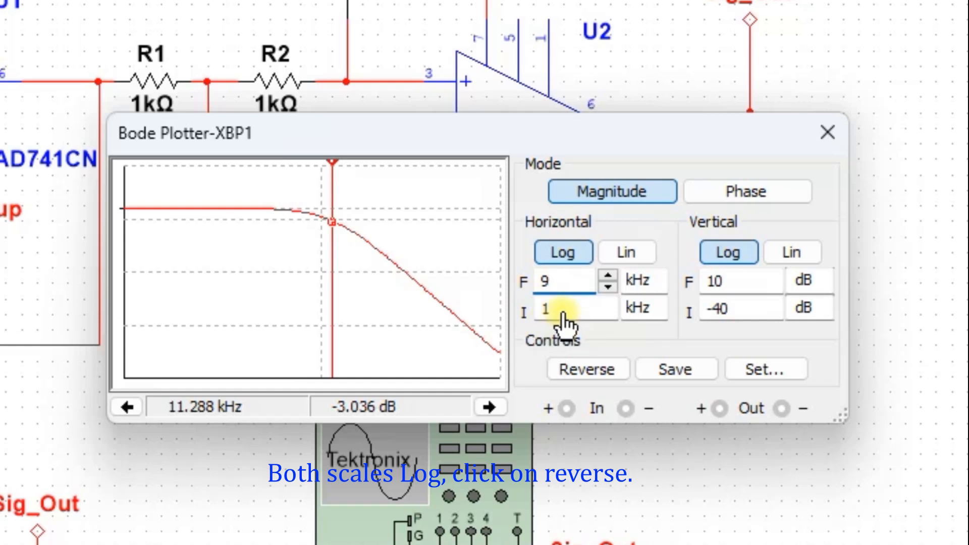
pyautogui.doubleClick(550, 311)
pyautogui.write('1')
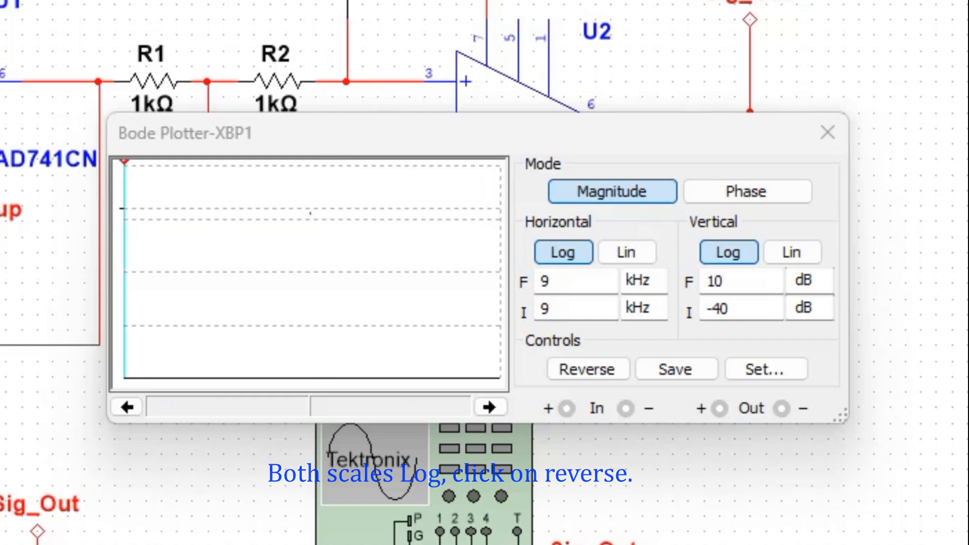
pyautogui.doubleClick(583, 310)
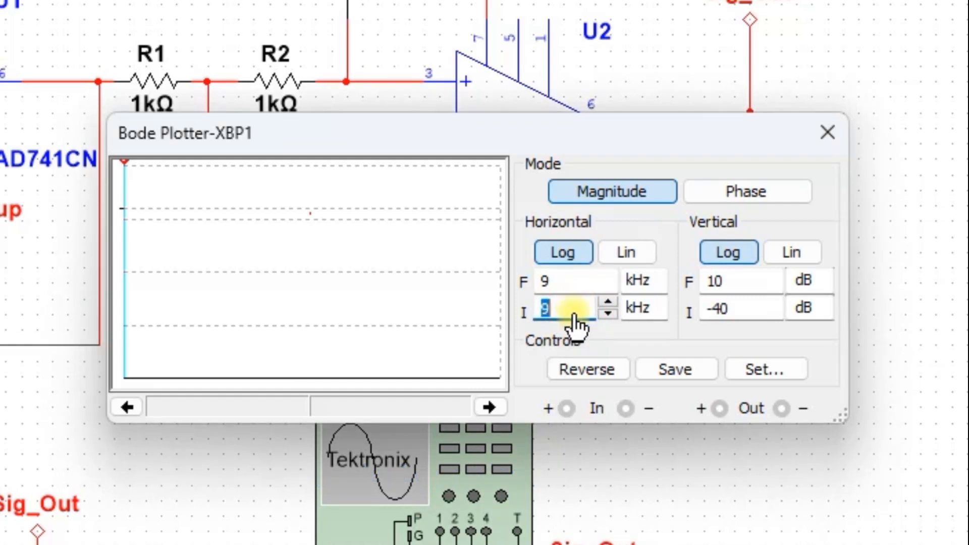
pyautogui.doubleClick(558, 283)
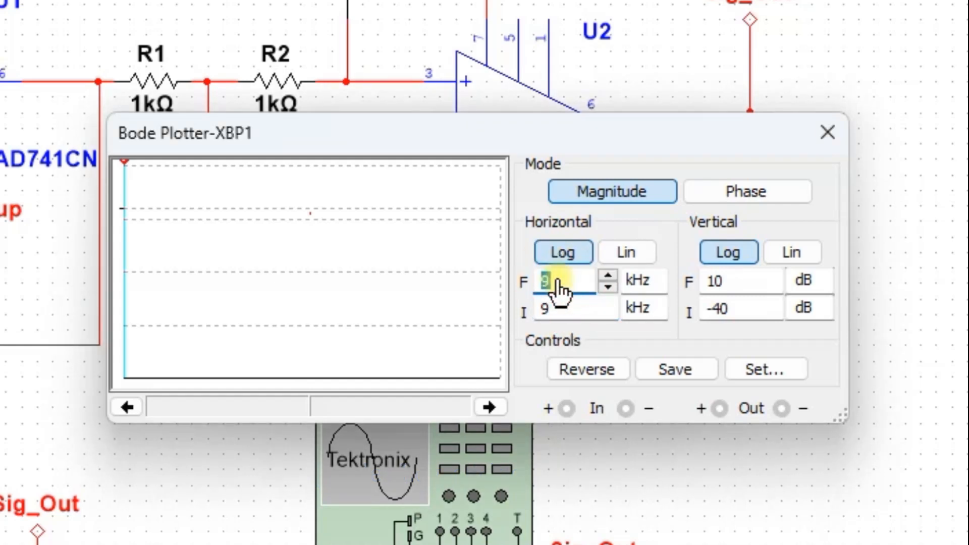
pyautogui.write('12')
# Rerun the simulation and fine-position the Bode plot cursor at -3 dB to read the cutoff frequency
pyautogui.press('F5')
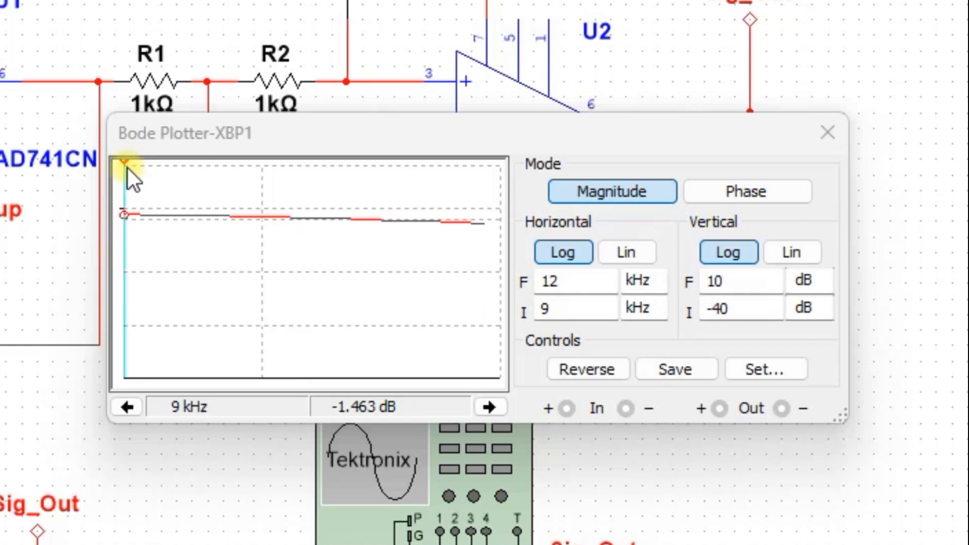
pyautogui.moveTo(129, 168); pyautogui.dragTo(419, 230)
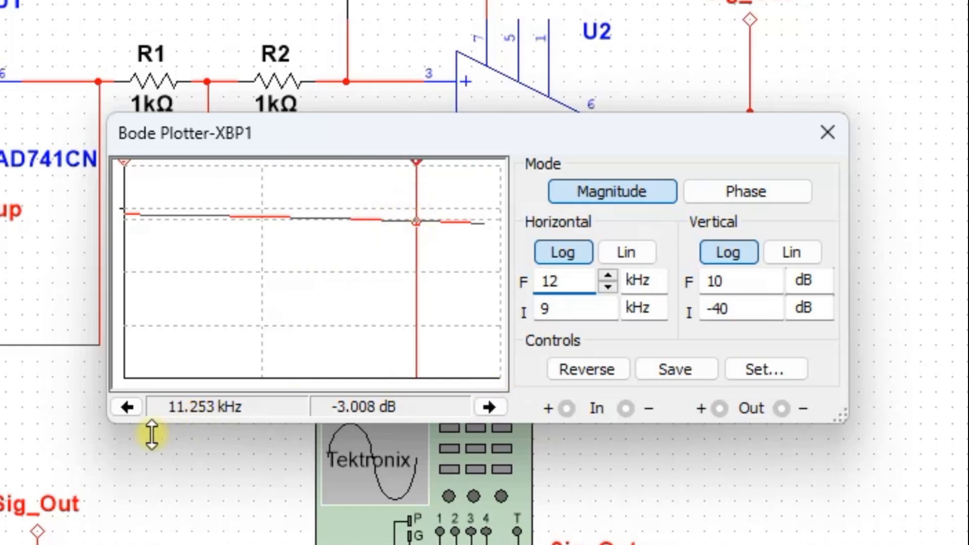
pyautogui.click(127, 406)
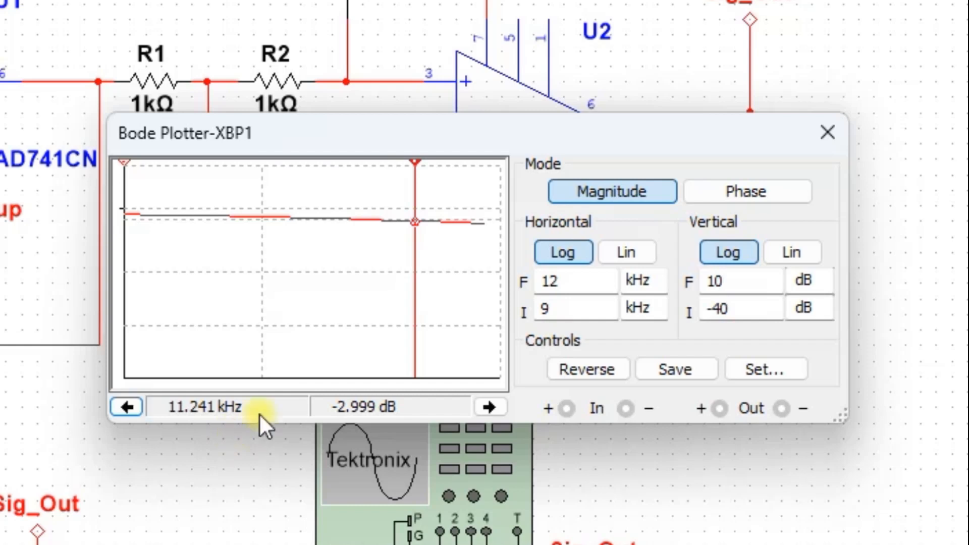
# Set the Bode plotter's horizontal range back to 1 kHz through 80 kHz and move the cursor to about -3 dB on the curve
pyautogui.click(572, 281)
pyautogui.doubleClick(572, 280)
pyautogui.write('80')
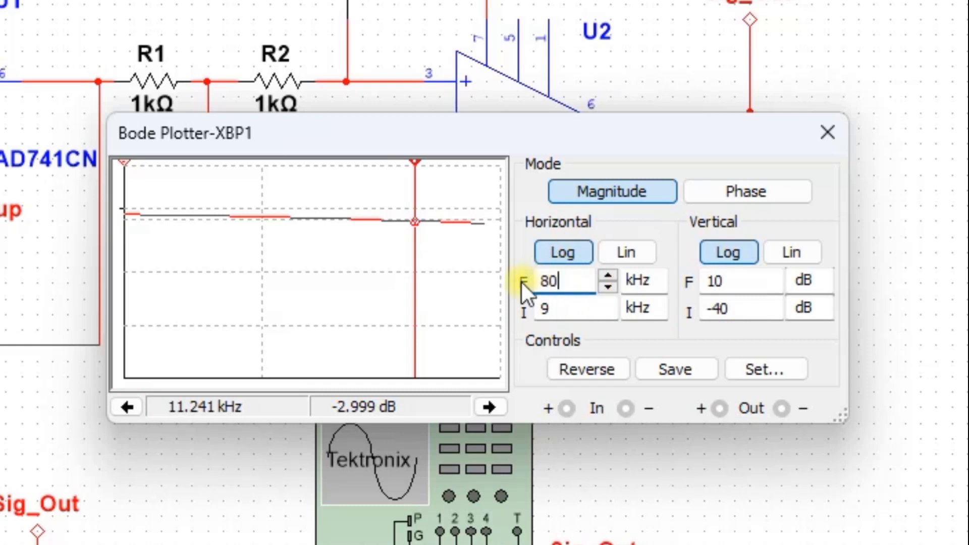
pyautogui.doubleClick(549, 310)
pyautogui.write('1')
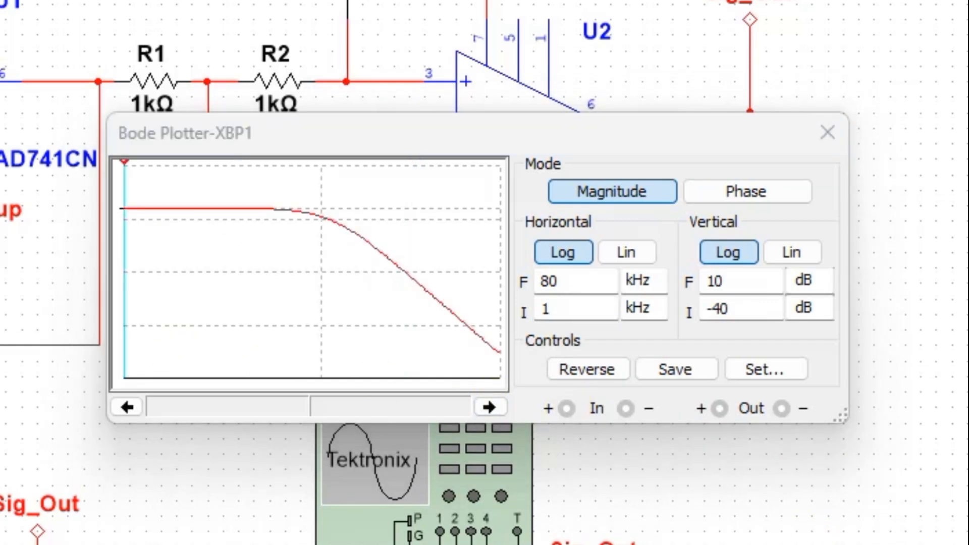
pyautogui.click(140, 163)
pyautogui.moveTo(127, 166); pyautogui.dragTo(332, 174)
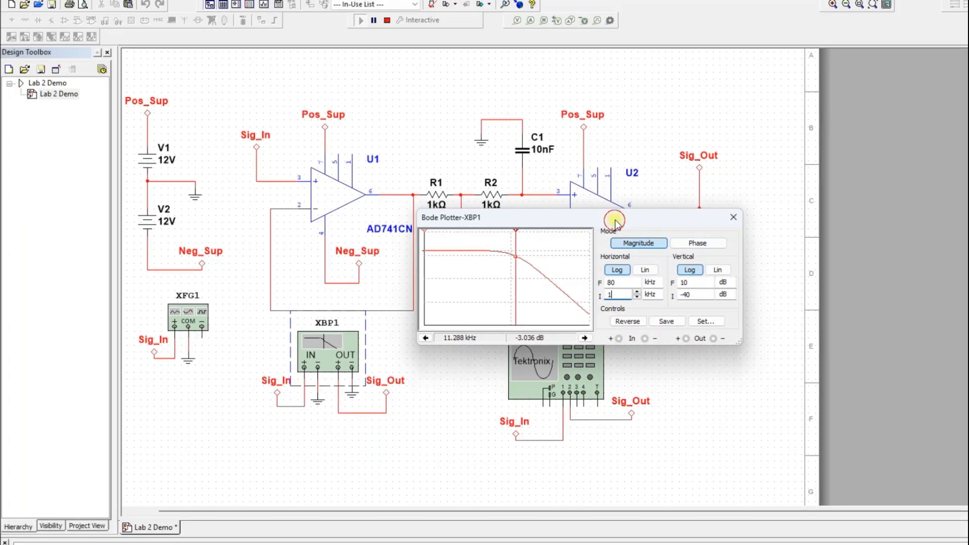
# Move the Bode plotter clear of oscilloscope XSC1, then power on the oscilloscope and display its channel 2
pyautogui.moveTo(614, 222); pyautogui.dragTo(623, 99)
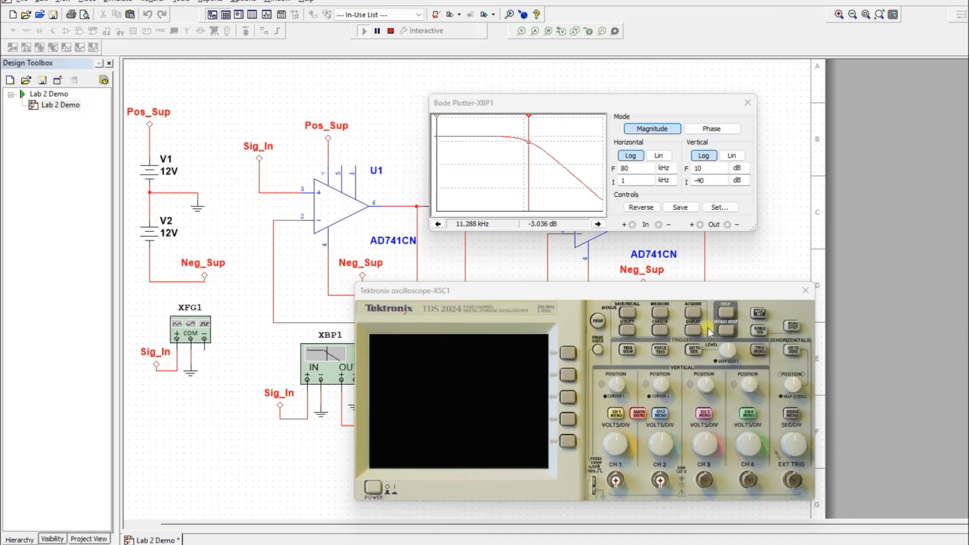
pyautogui.click(389, 499)
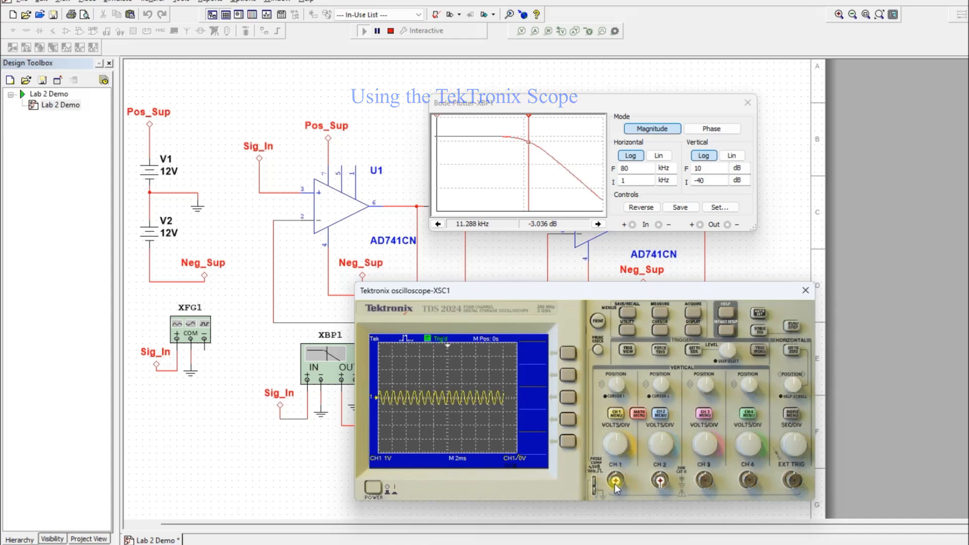
pyautogui.click(660, 414)
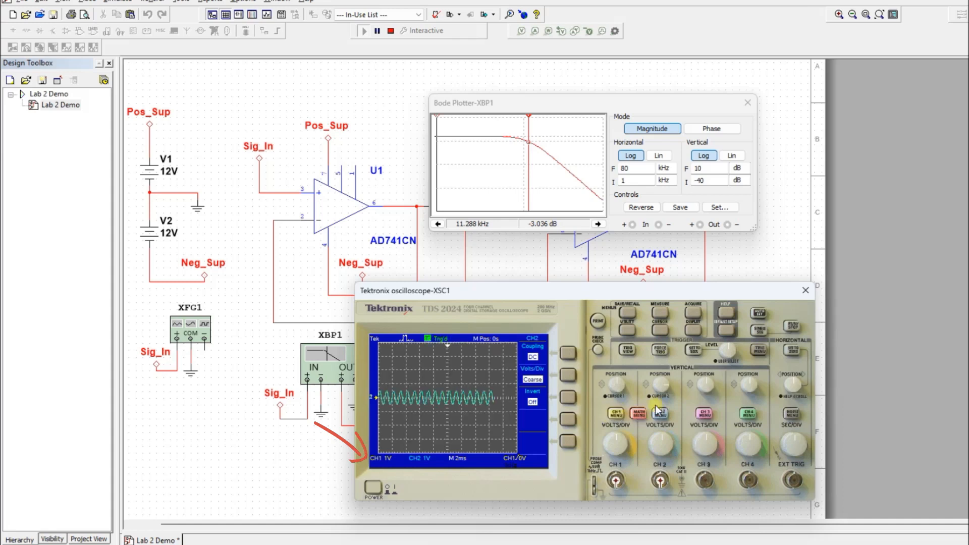
# Separate the oscilloscope traces by setting channel 1's vertical position to about 2 divisions and channel 2's to about -2 divisions
pyautogui.moveTo(666, 390)
pyautogui.mouseDown()
pyautogui.moveTo(640, 398)
pyautogui.moveTo(662, 402)
pyautogui.mouseUp()
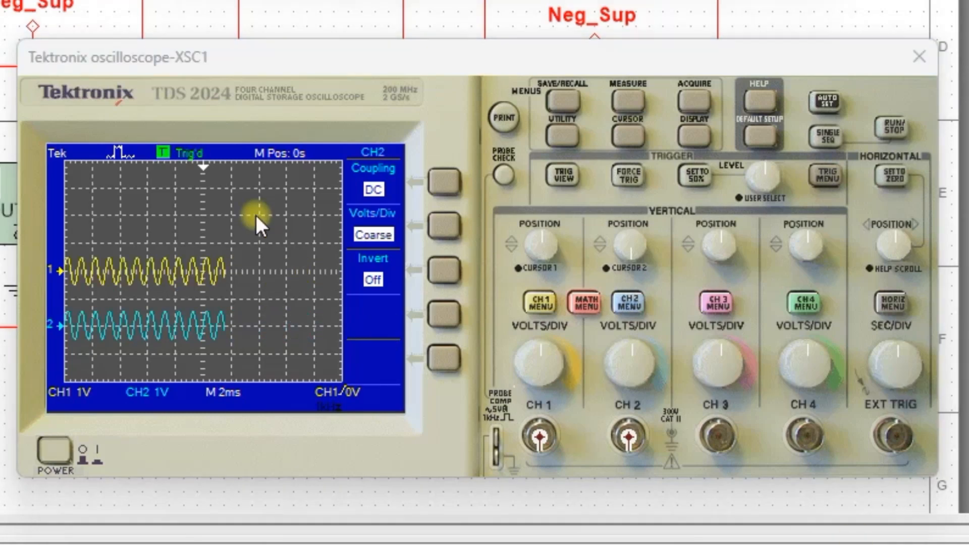
pyautogui.click(546, 244)
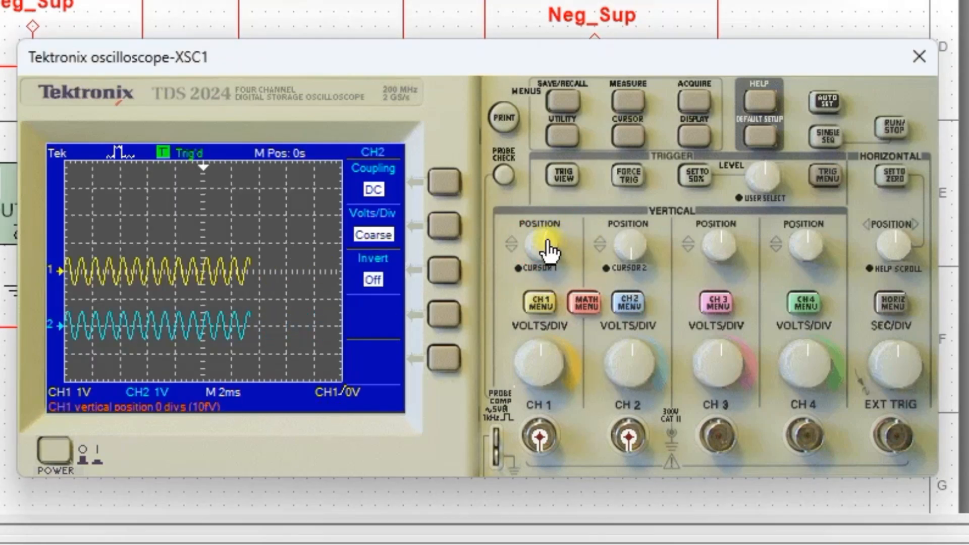
pyautogui.scroll(-2, 548, 247)
pyautogui.scroll(2, 548, 248)
pyautogui.scroll(15, 548, 247)
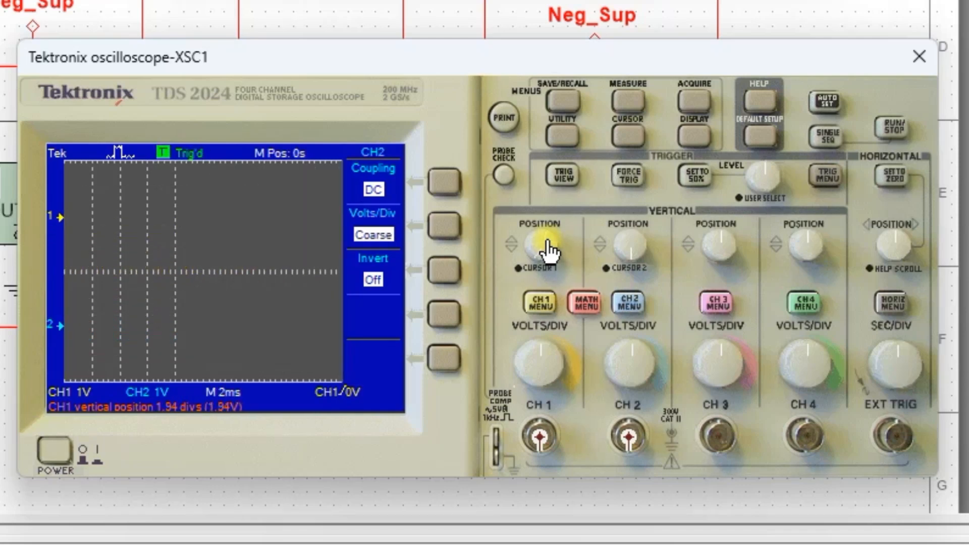
pyautogui.scroll(2, 549, 247)
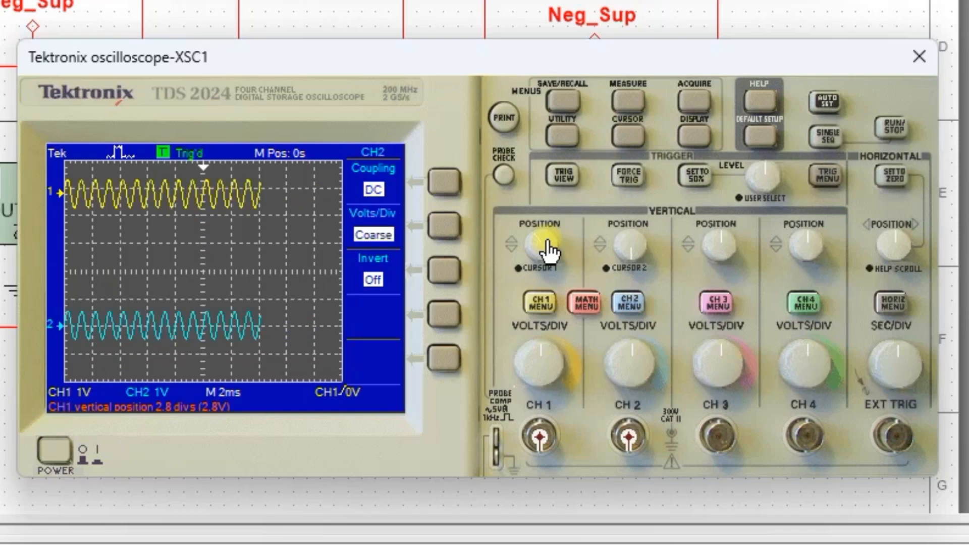
pyautogui.scroll(-8, 548, 247)
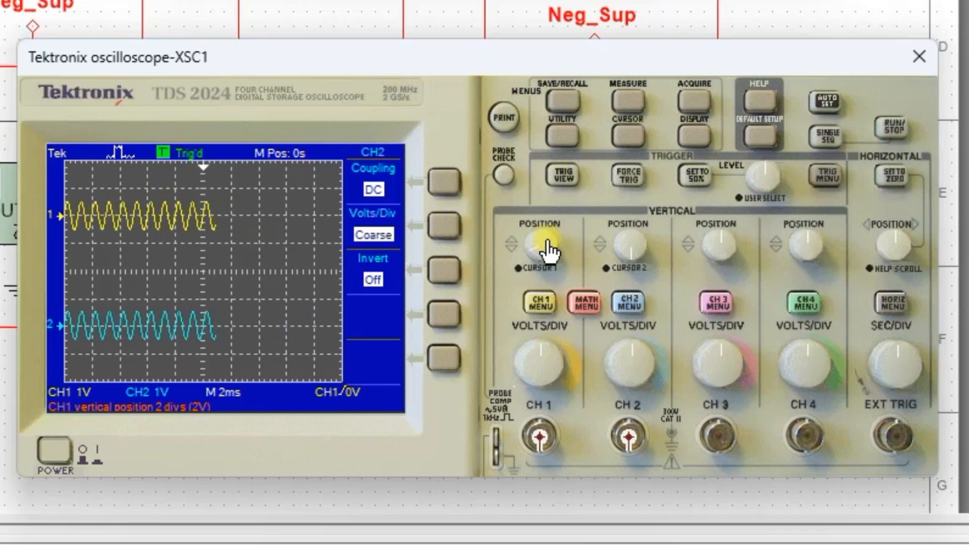
pyautogui.scroll(2, 637, 244)
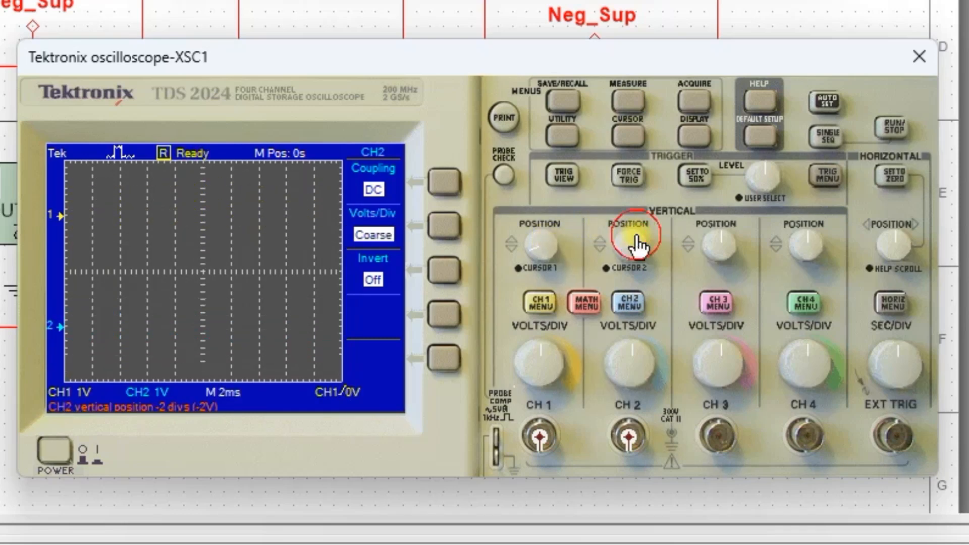
pyautogui.scroll(-2, 637, 245)
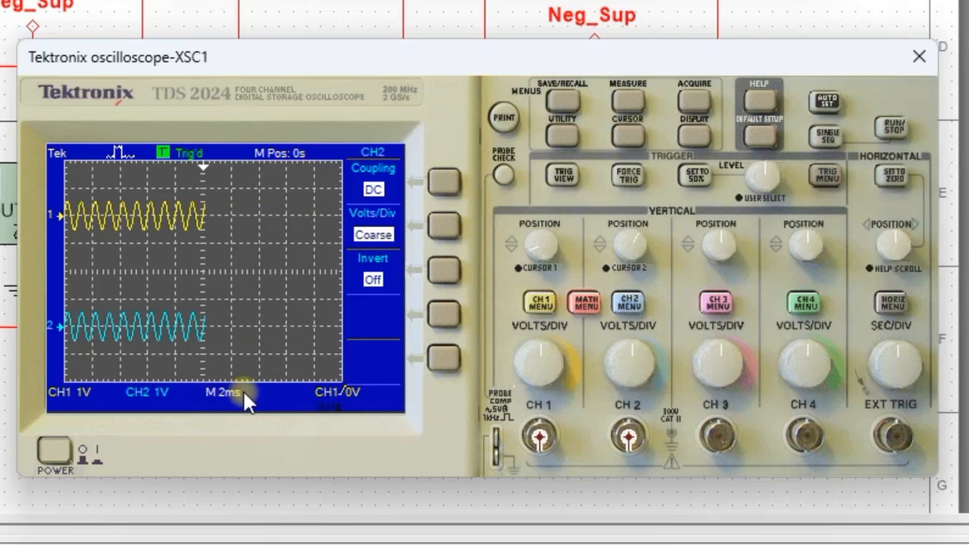
# Sweep the oscilloscope's horizontal time base through several settings and settle on 1 ms per division
pyautogui.click(892, 363)
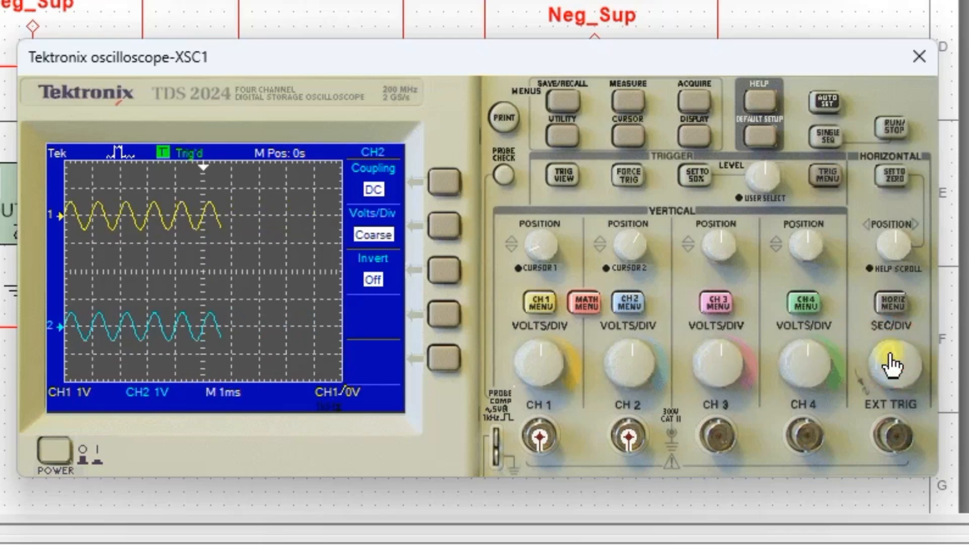
pyautogui.click(886, 363)
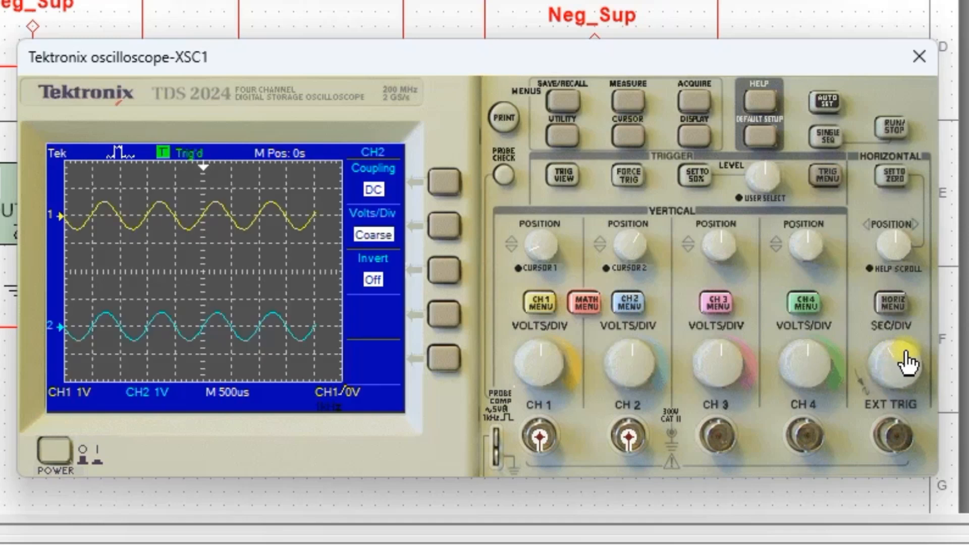
pyautogui.moveTo(907, 353); pyautogui.dragTo(915, 357)
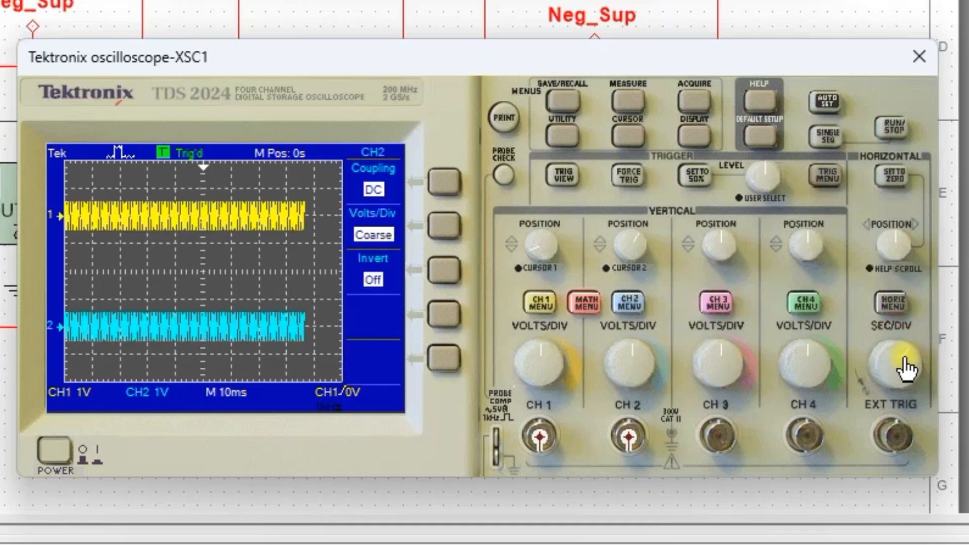
pyautogui.click(903, 362)
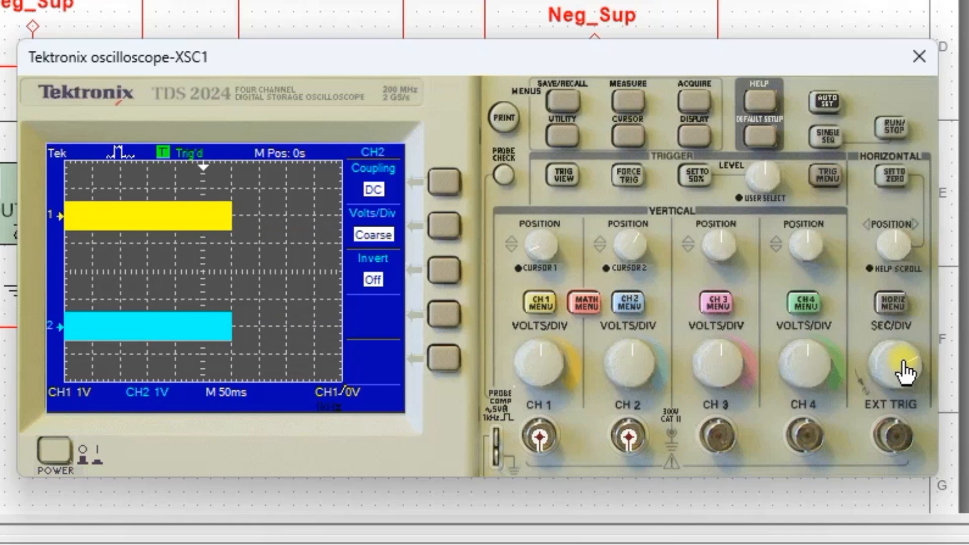
pyautogui.click(904, 372)
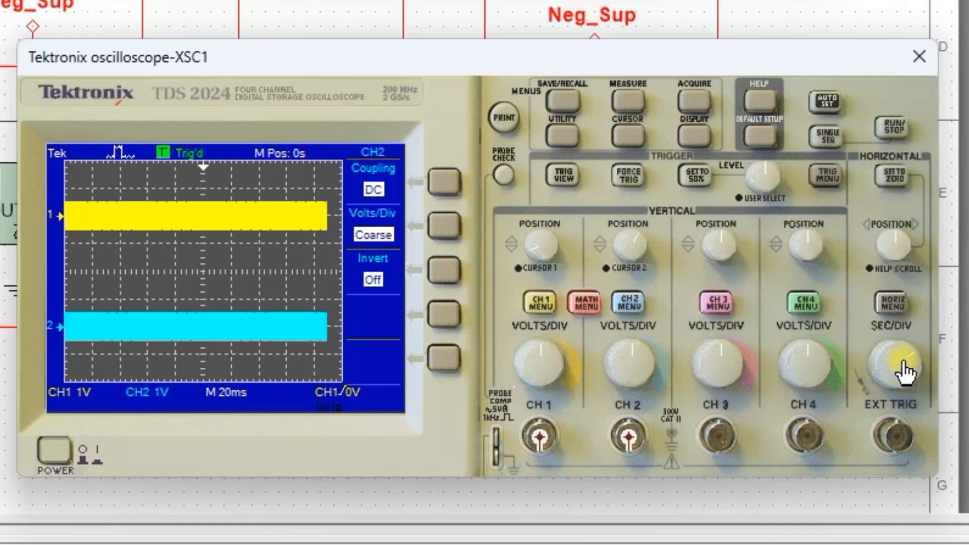
pyautogui.click(905, 372)
pyautogui.click(904, 371)
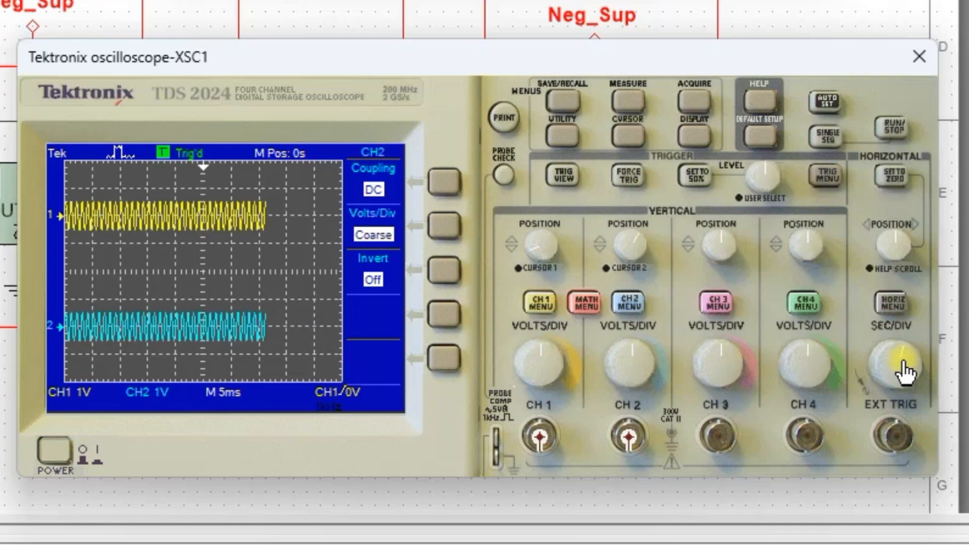
pyautogui.click(905, 372)
pyautogui.click(904, 372)
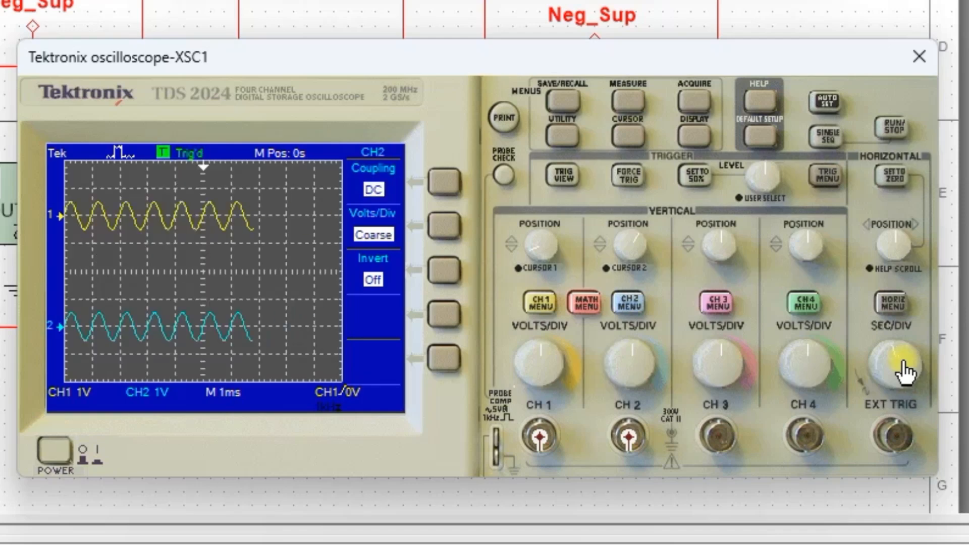
pyautogui.click(905, 372)
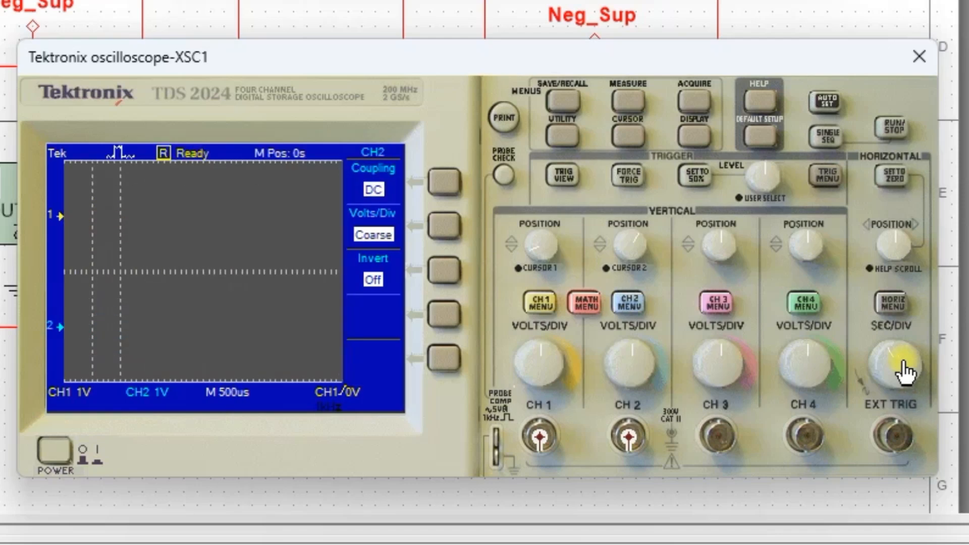
pyautogui.scroll(1, 904, 372)
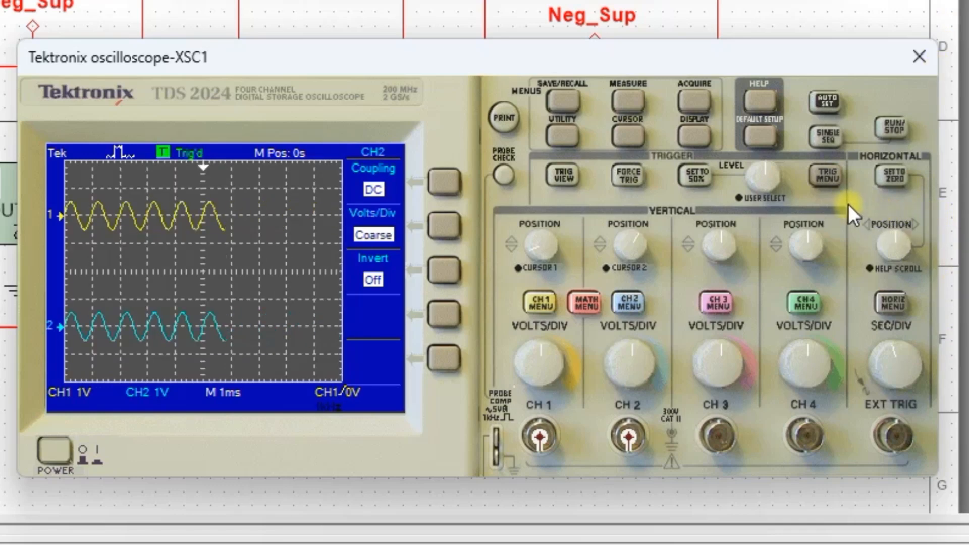
# Capture a single sequence on the oscilloscope, resume continuous acquisition, and freeze the traces with another single capture
pyautogui.click(828, 139)
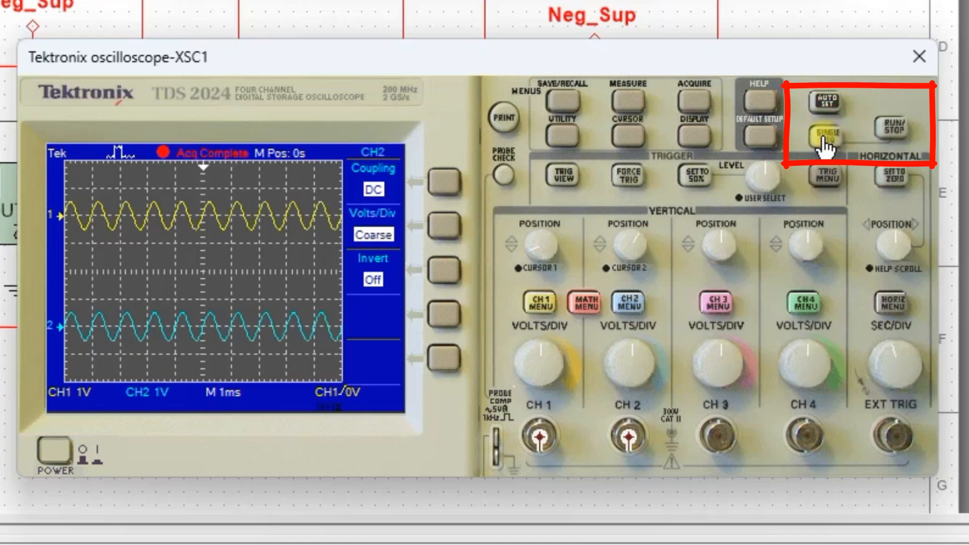
pyautogui.click(915, 128)
pyautogui.click(893, 132)
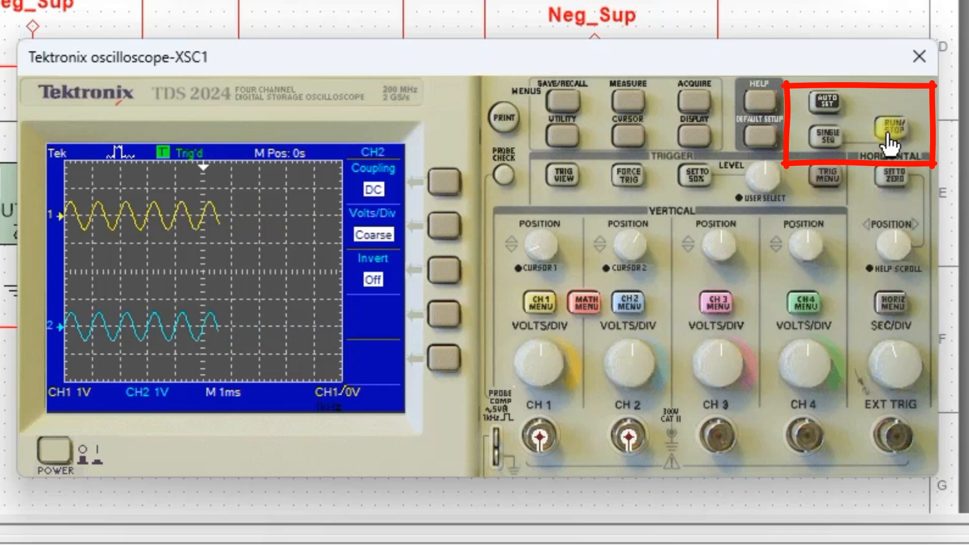
pyautogui.click(826, 138)
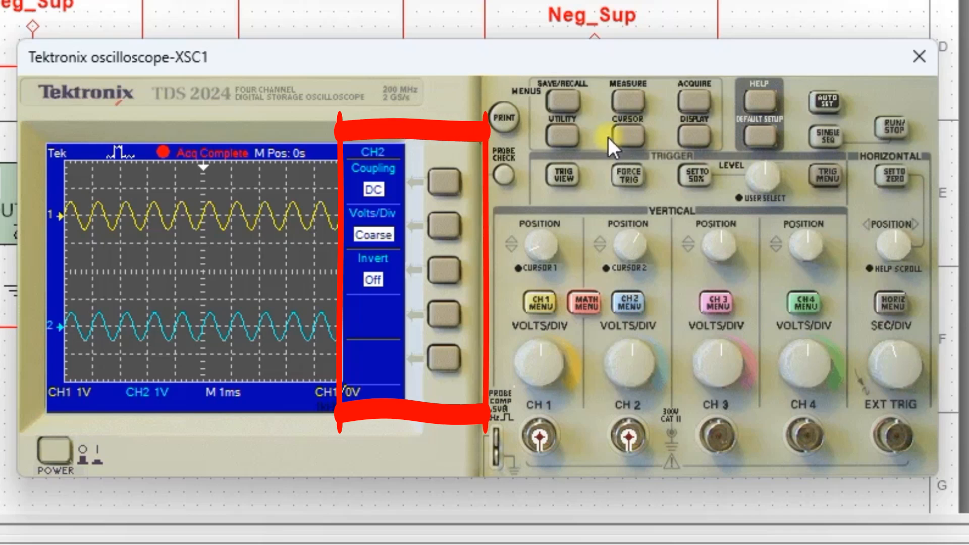
# Set the oscilloscope's first automatic measurement to the frequency of CH1 and return to the measurement list
pyautogui.click(444, 182)
pyautogui.click(629, 100)
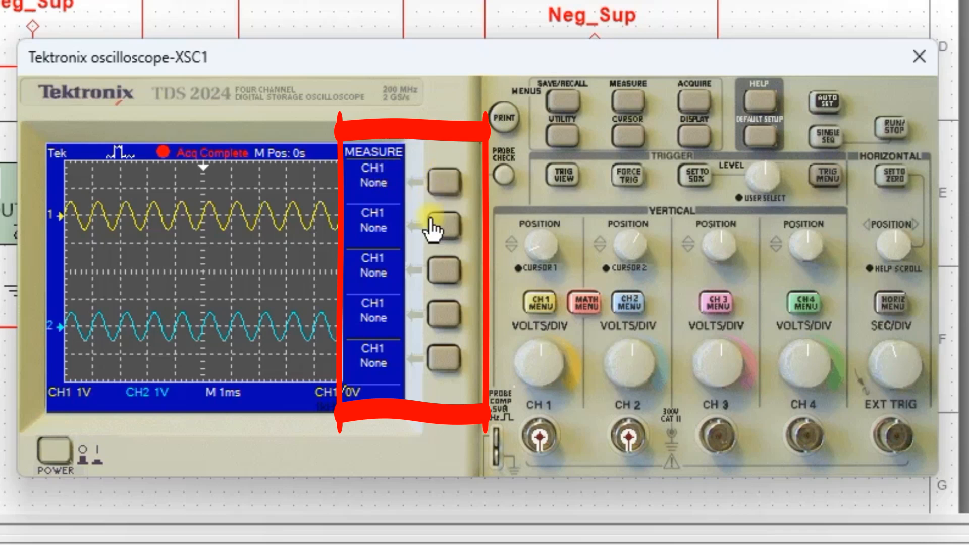
pyautogui.click(447, 185)
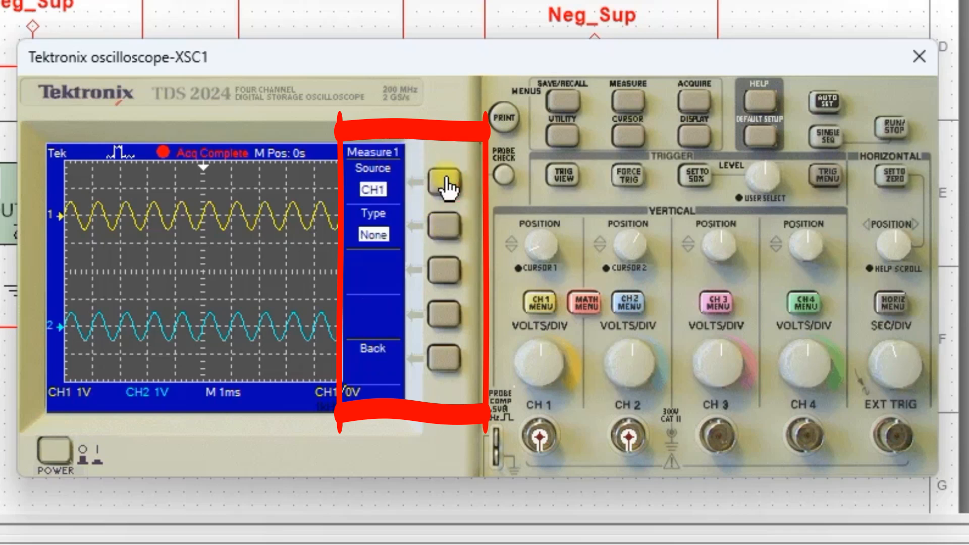
pyautogui.click(448, 233)
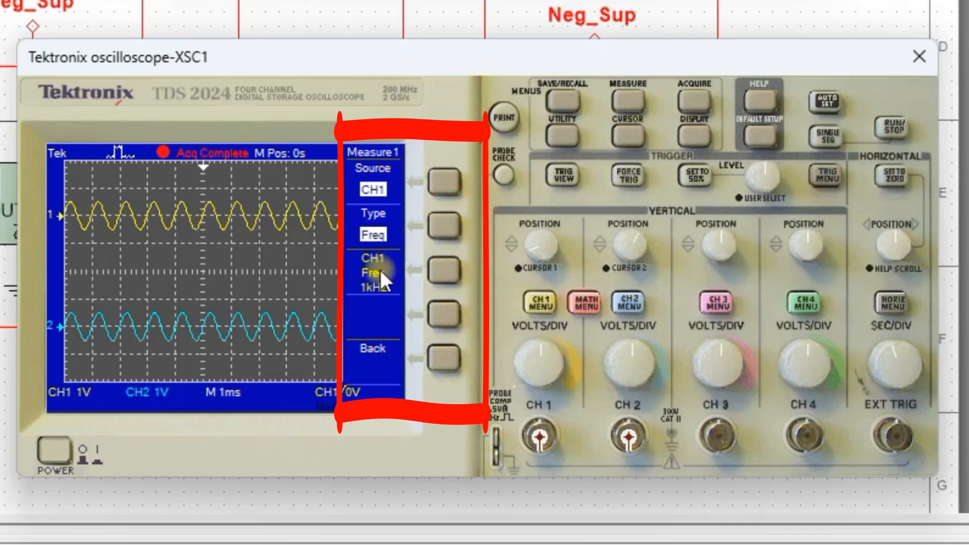
pyautogui.click(444, 359)
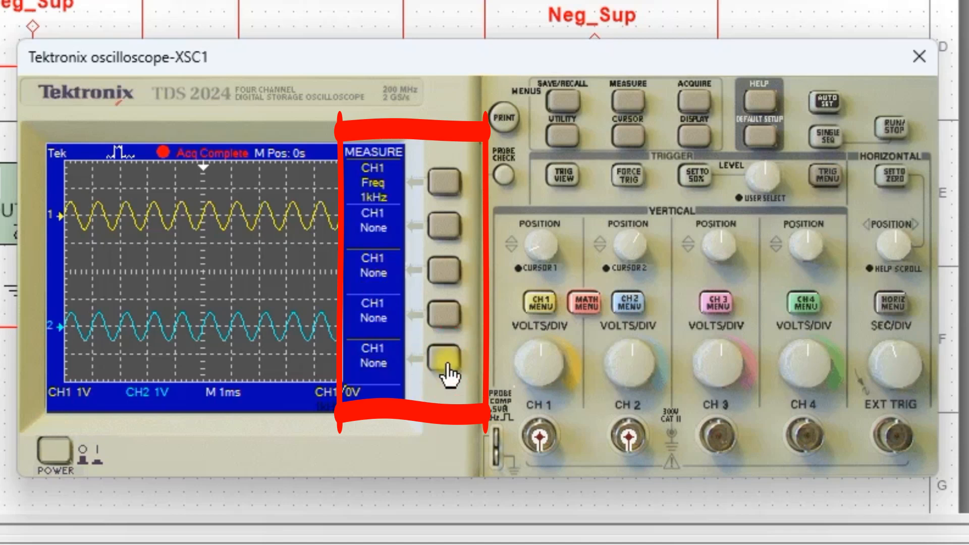
# Set the second automatic measurement to Cyc RMS of CH1 and return to the measurement list
pyautogui.click(449, 233)
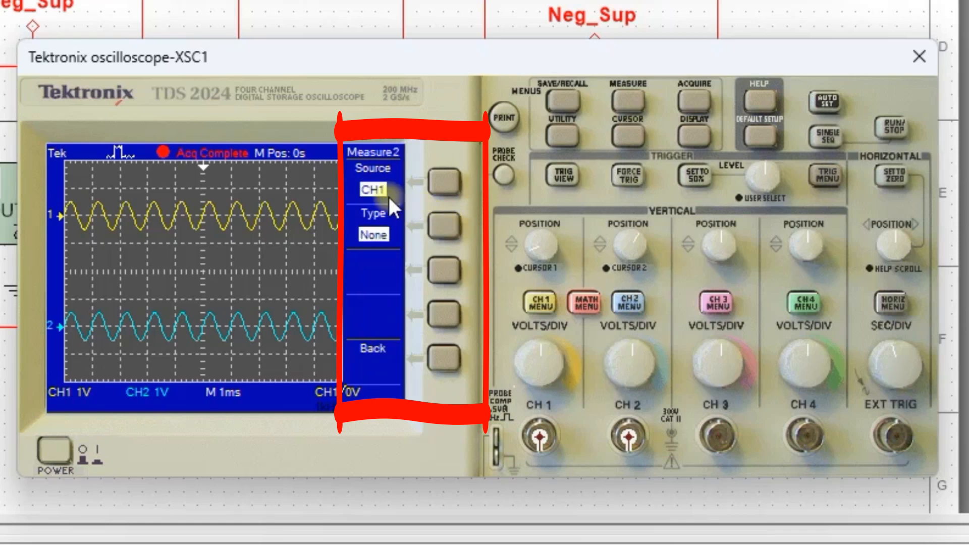
pyautogui.click(453, 227)
pyautogui.click(453, 227)
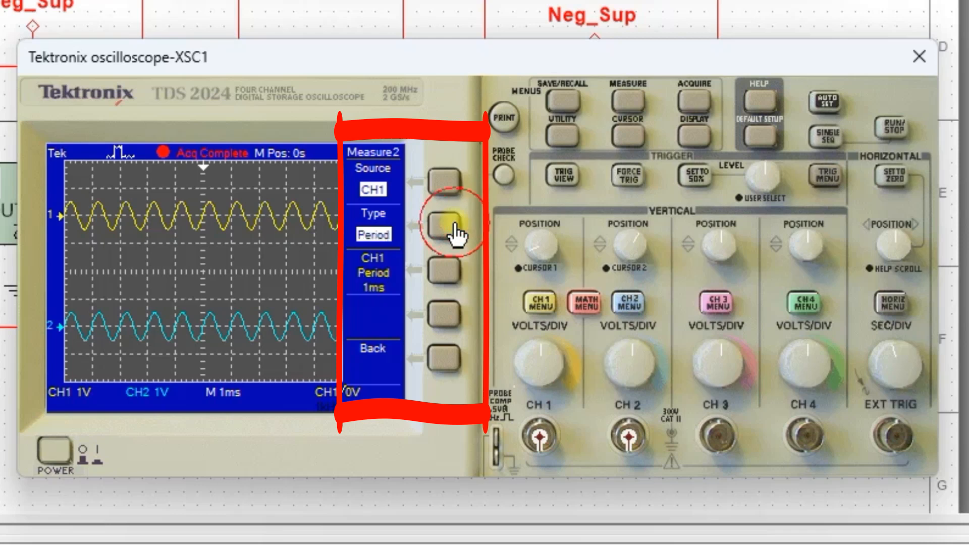
pyautogui.click(449, 230)
pyautogui.click(449, 231)
pyautogui.click(446, 229)
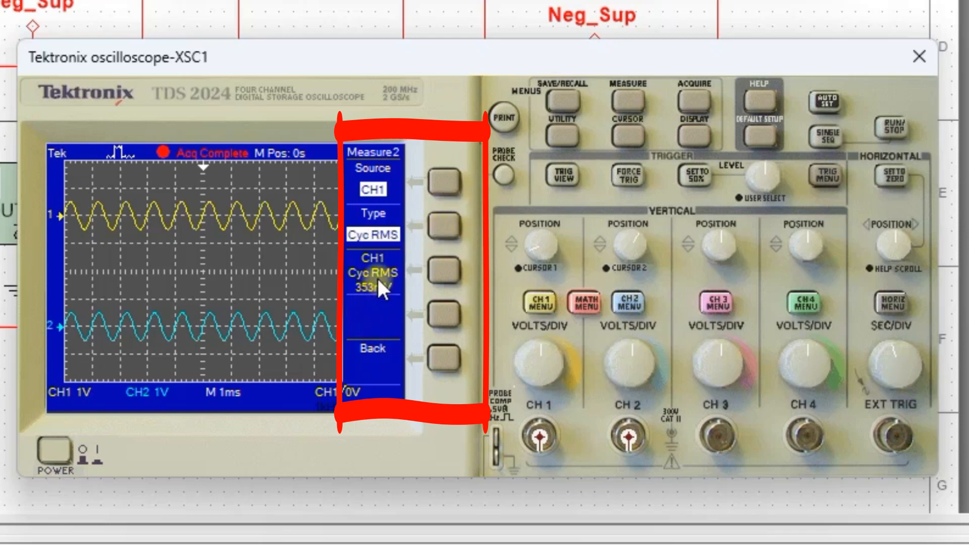
pyautogui.click(448, 359)
# Set the third automatic measurement to Cyc RMS with CH2 as its source and return to the measurement list
pyautogui.click(449, 273)
pyautogui.click(452, 188)
pyautogui.click(443, 227)
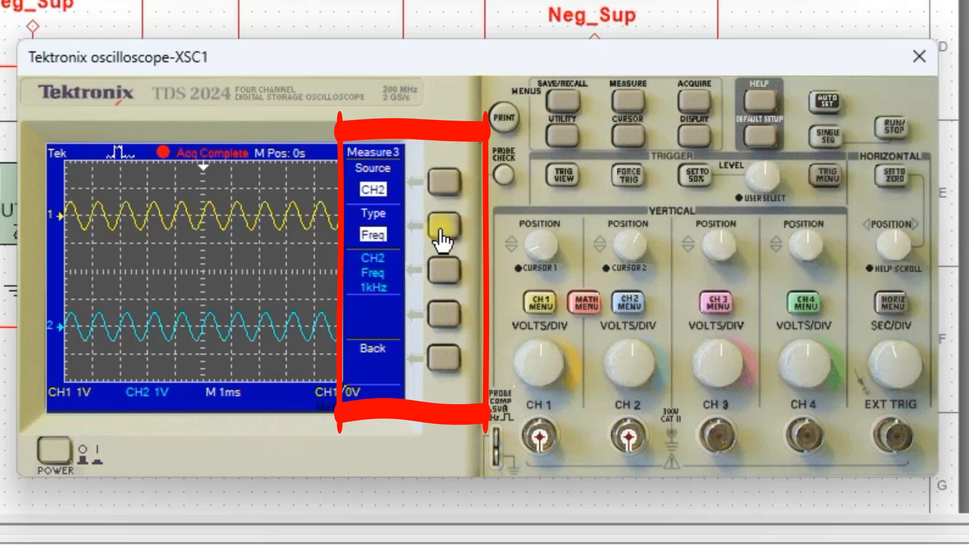
pyautogui.click(446, 230)
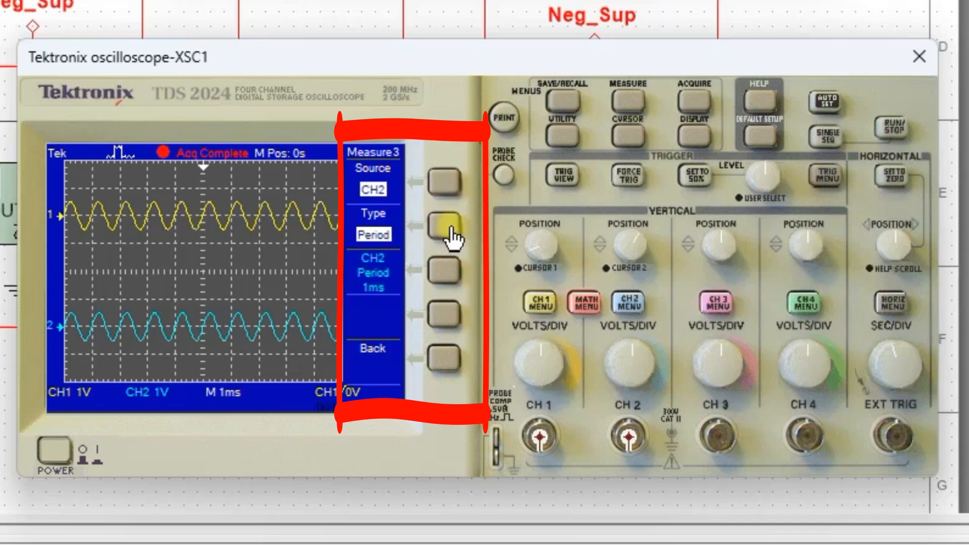
pyautogui.click(447, 230)
pyautogui.click(445, 228)
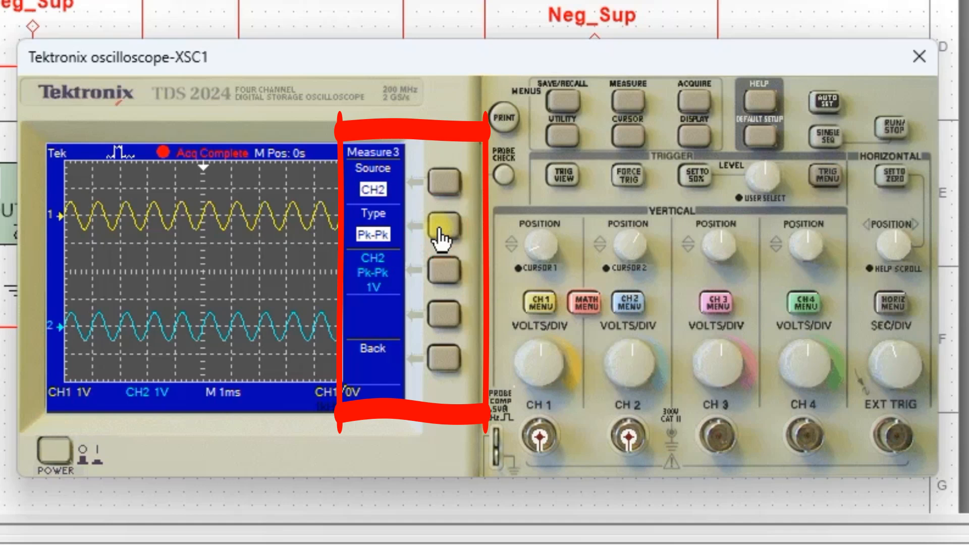
pyautogui.click(441, 228)
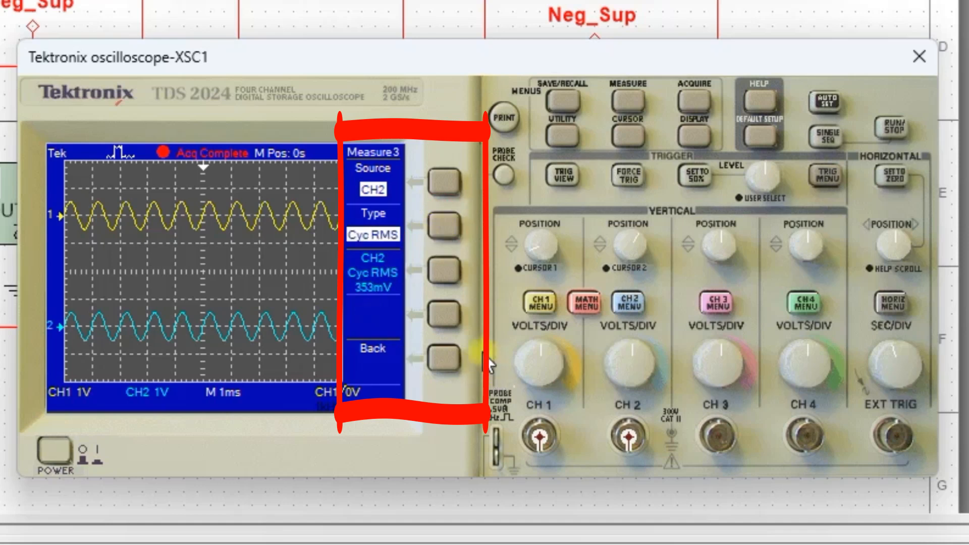
pyautogui.click(441, 361)
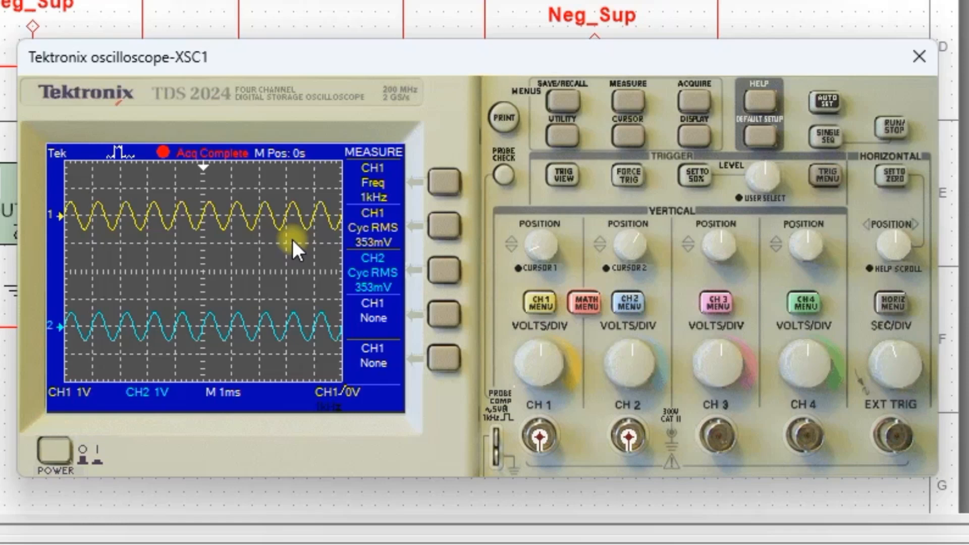
# Open function generator XFG1 and move its window clear of the oscilloscope
pyautogui.doubleClick(1, 179)
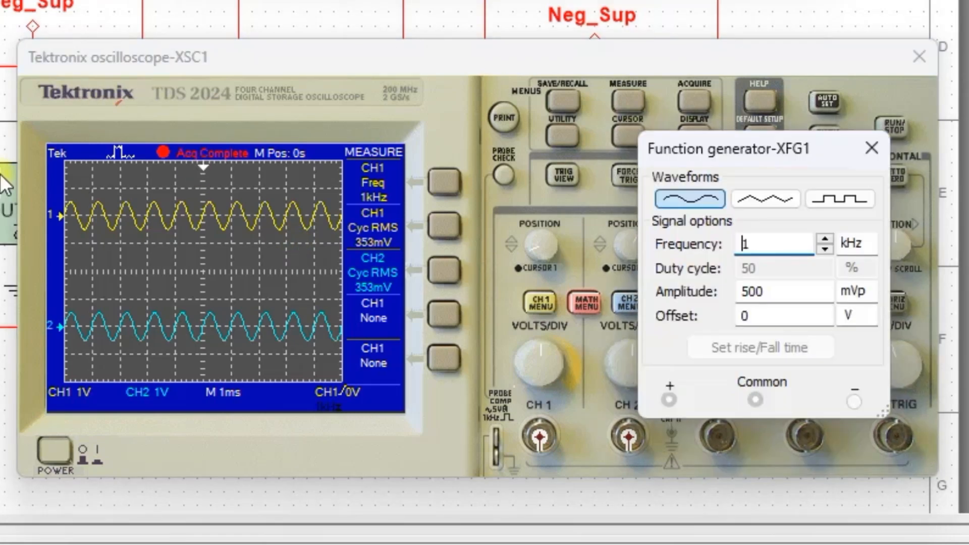
pyautogui.moveTo(837, 148); pyautogui.dragTo(0, 140)
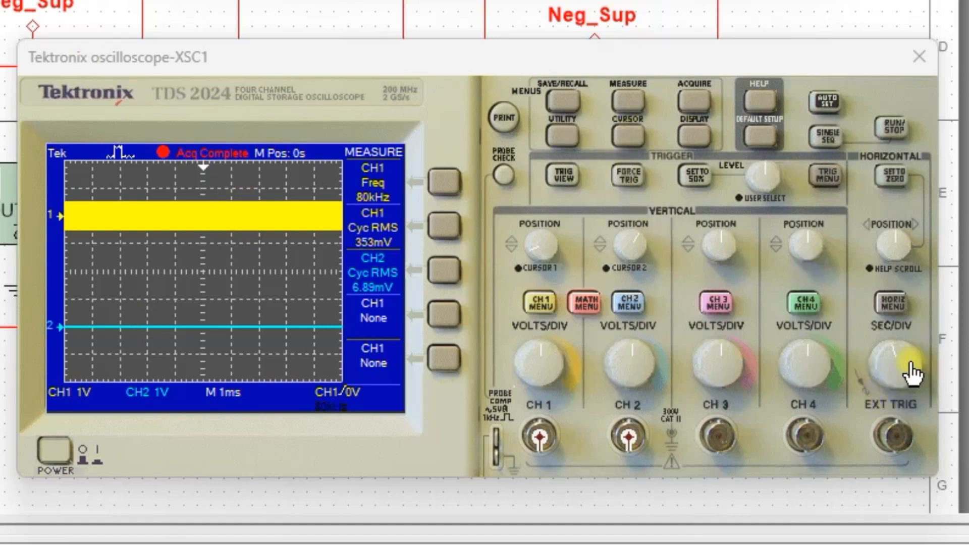
# Shorten the oscilloscope's time base to 5 µs per division to spread out the 80 kHz input waveform
pyautogui.click(886, 368)
pyautogui.click(884, 371)
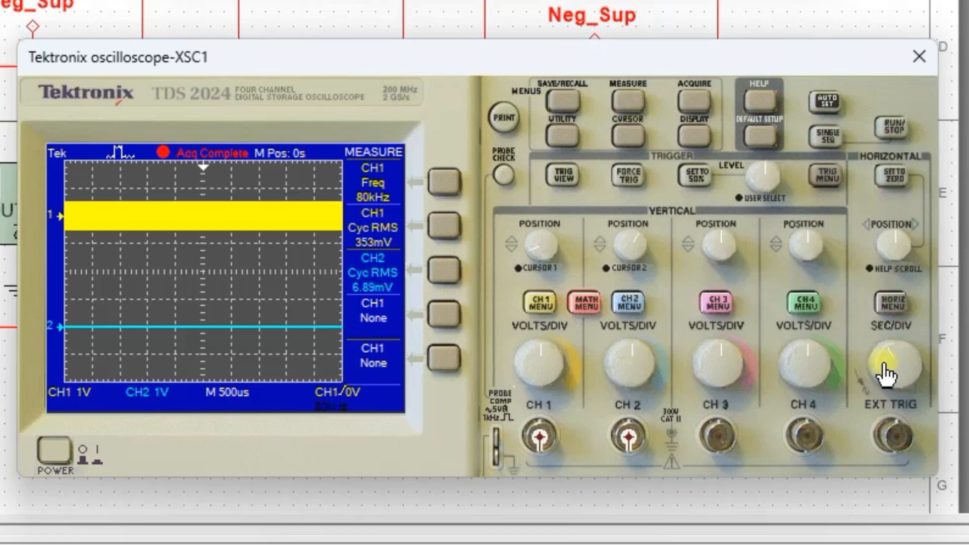
pyautogui.click(884, 373)
pyautogui.click(880, 376)
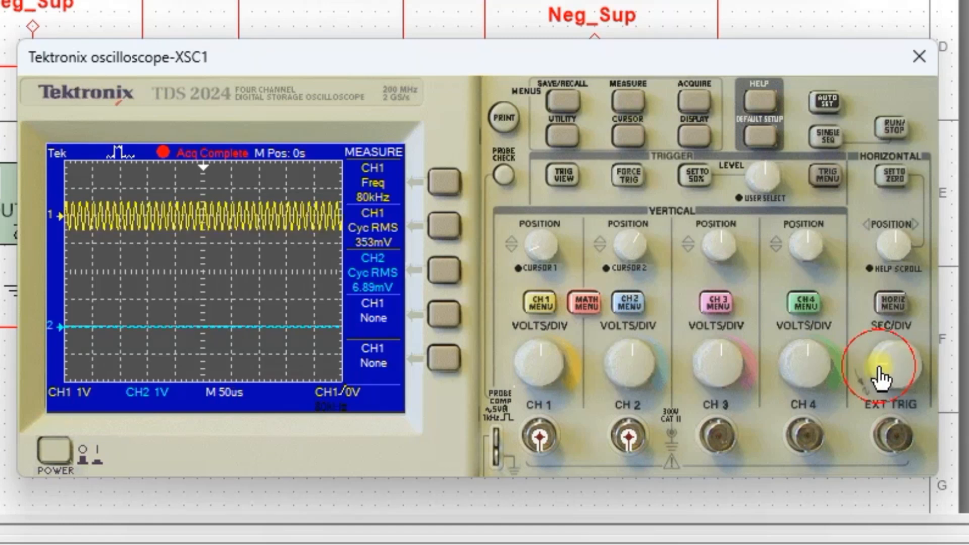
pyautogui.click(880, 374)
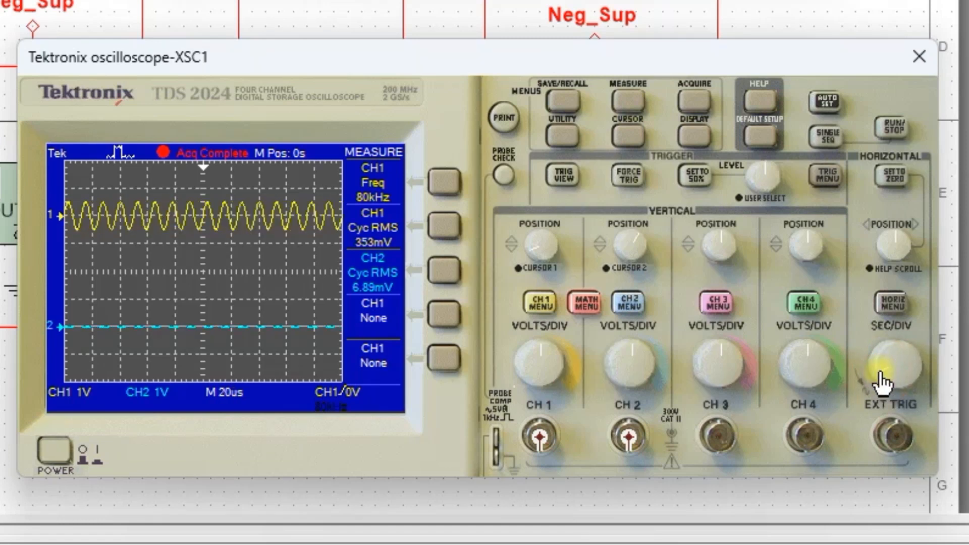
pyautogui.click(884, 386)
pyautogui.click(883, 386)
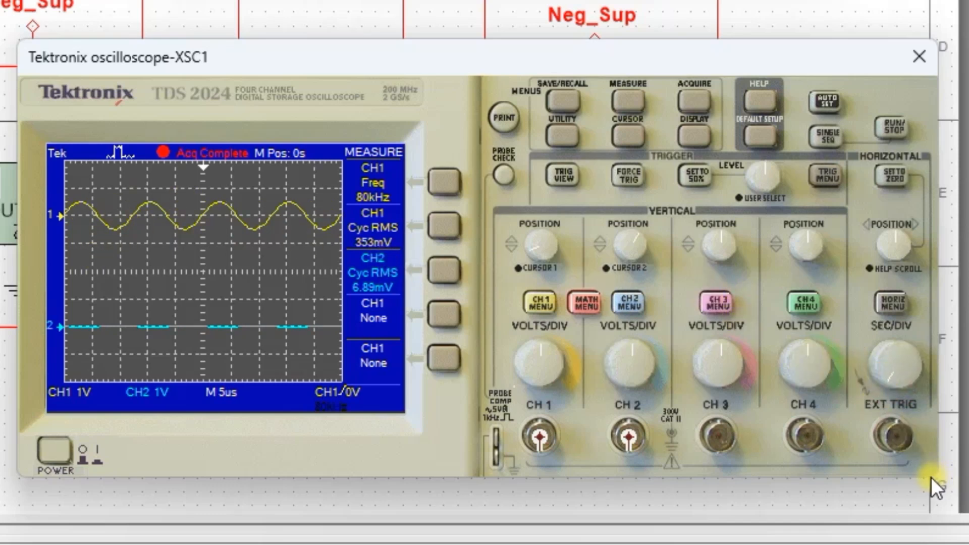
# Change the oscilloscope's time base from the 80 kHz view to 10 µs per division
pyautogui.click(904, 363)
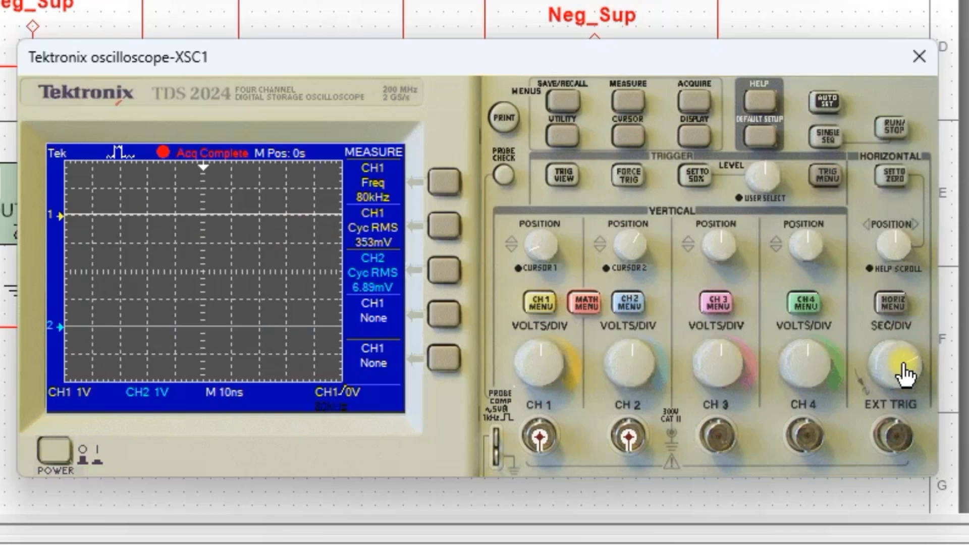
pyautogui.click(904, 374)
pyautogui.click(904, 373)
pyautogui.scroll(3, 904, 373)
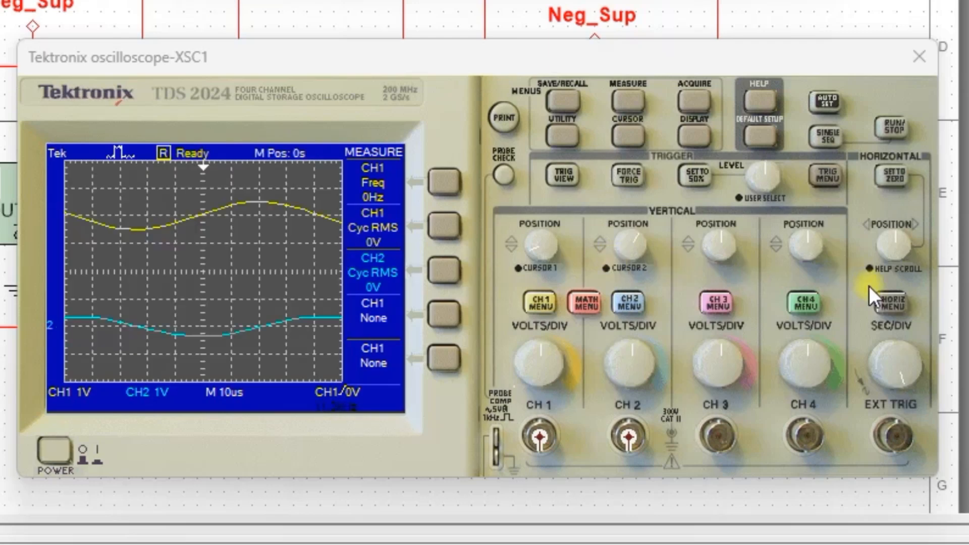
# Set the oscilloscope's time base to 100 µs per division for the 11.3 kHz signals
pyautogui.click(897, 361)
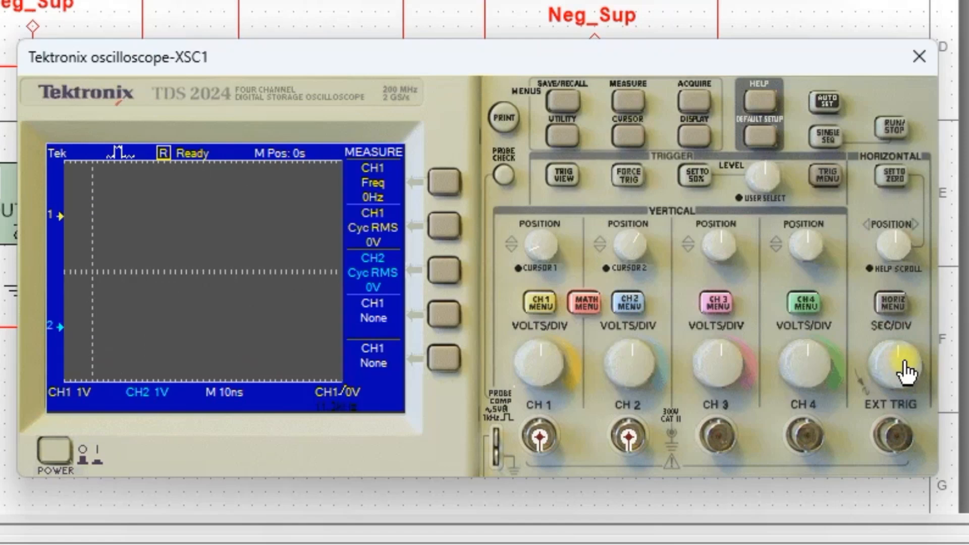
pyautogui.click(904, 372)
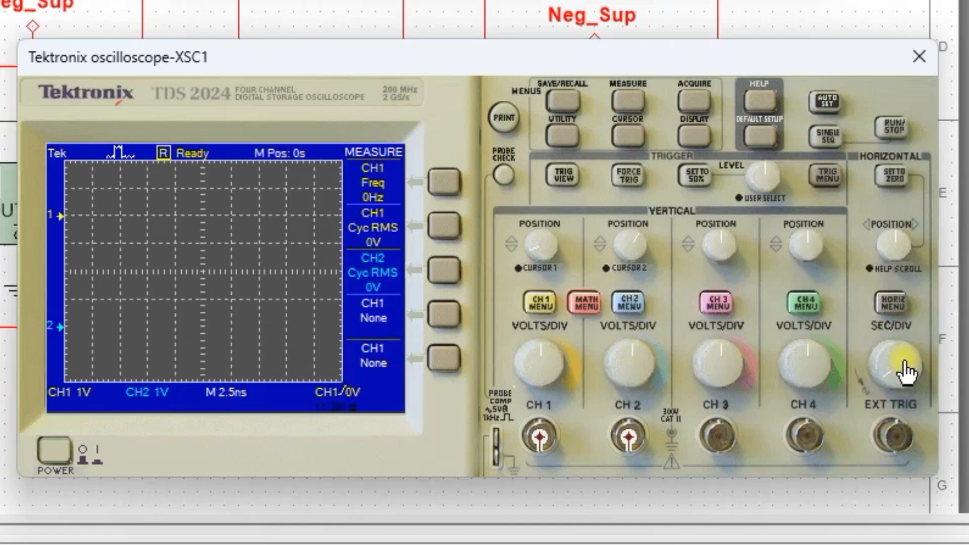
pyautogui.scroll(-7, 904, 366)
pyautogui.scroll(-4, 904, 366)
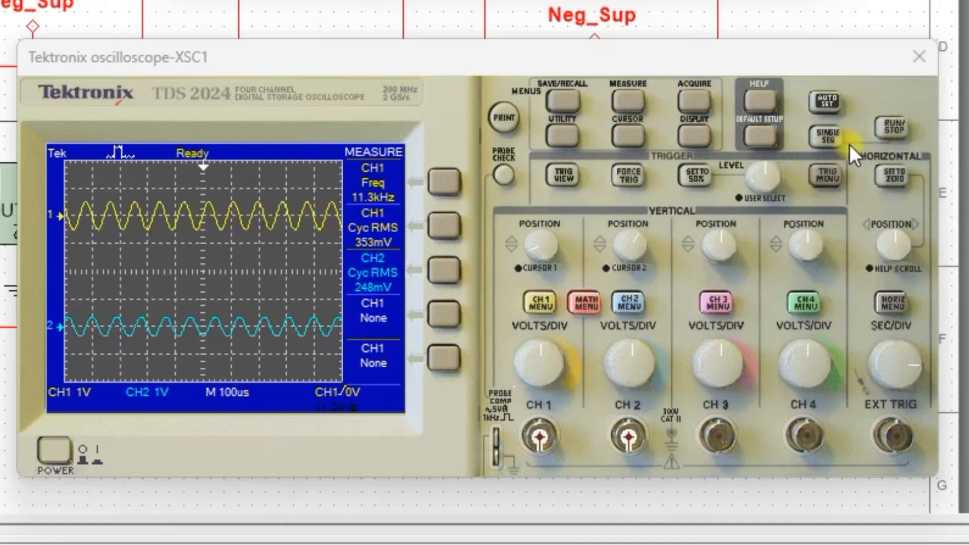
# Stop the oscilloscope's running acquisition and capture a single sequence of the 11.3 kHz input and output waveforms
pyautogui.click(896, 133)
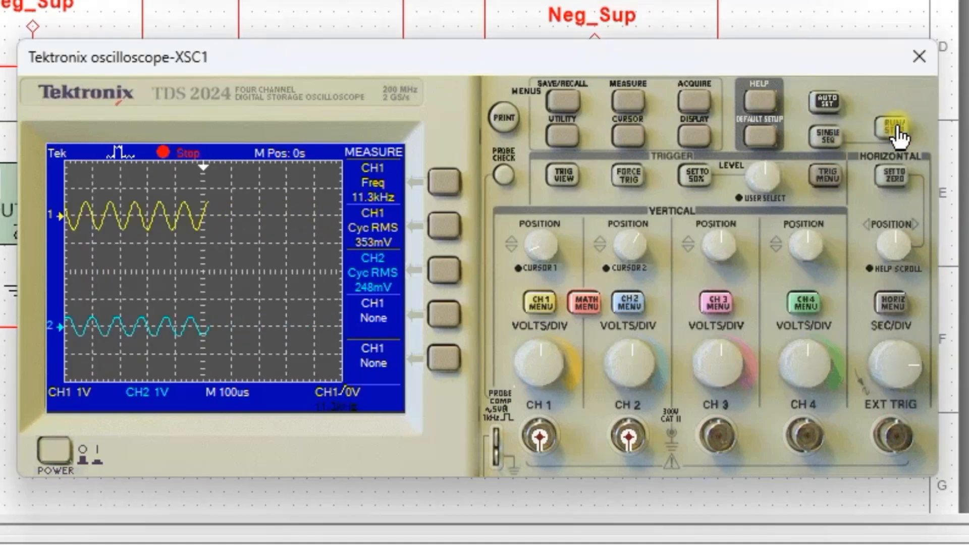
pyautogui.click(826, 137)
pyautogui.click(824, 134)
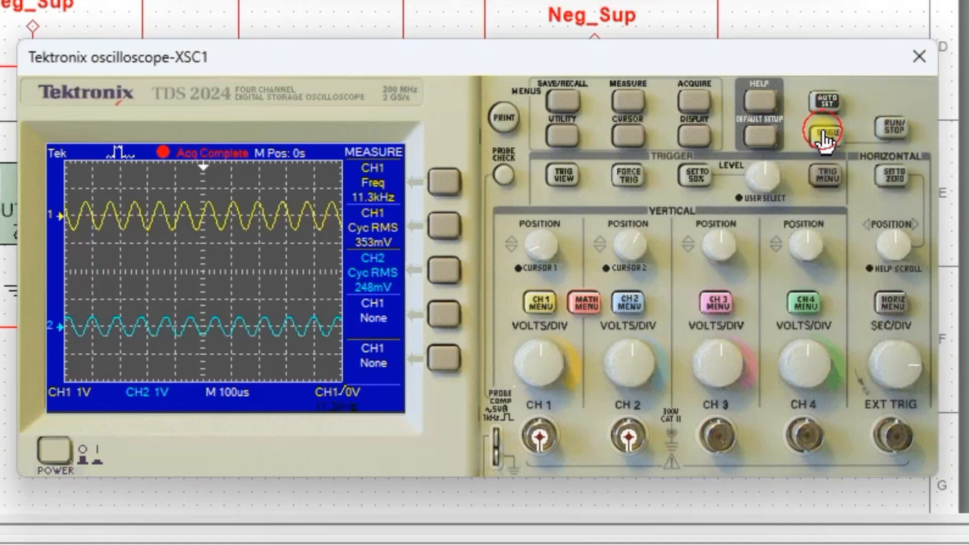